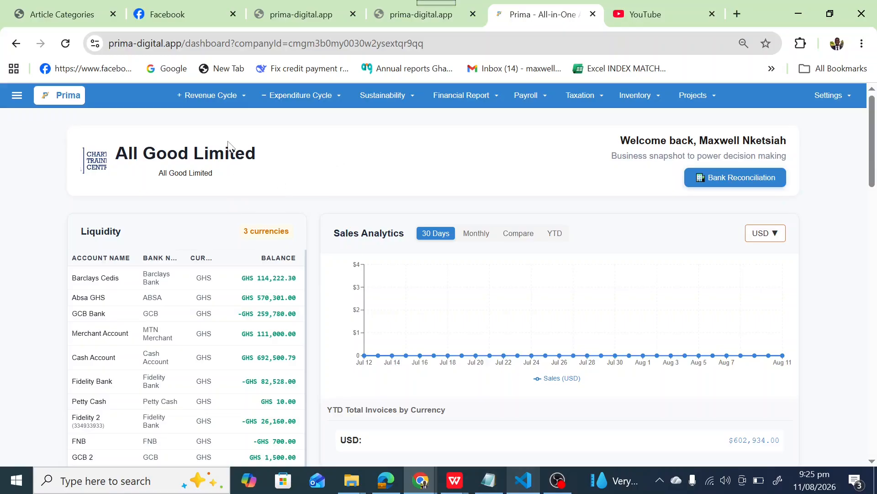
Start a new invoice from the revenue cycle and mark it as a project.
{"action": "left_click", "coordinate": [220, 96]}
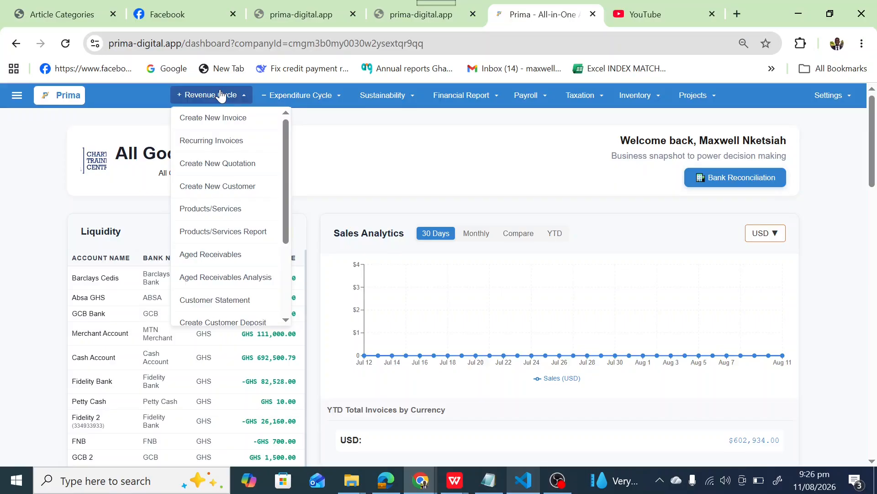
{"action": "left_click", "coordinate": [221, 123]}
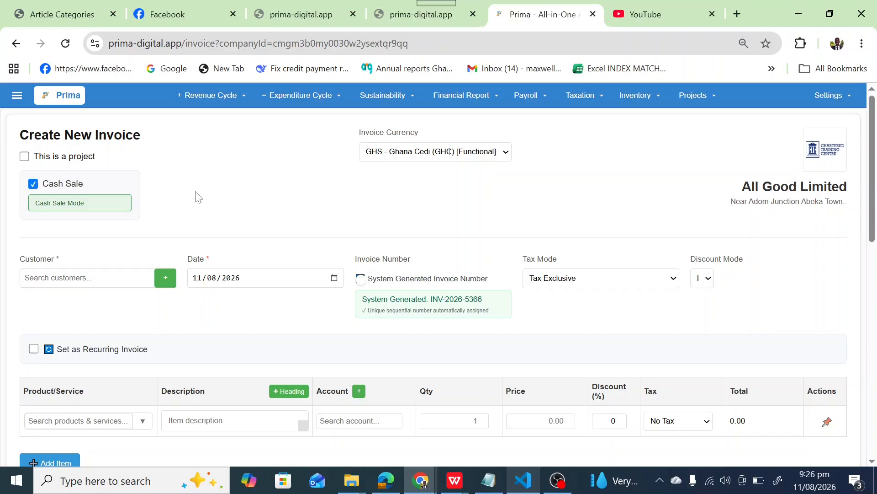
{"action": "left_click", "coordinate": [24, 156]}
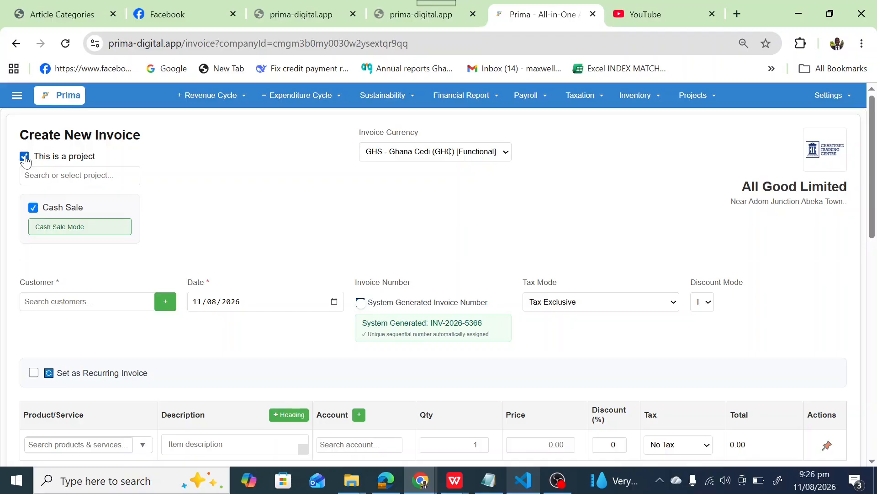
{"action": "left_click", "coordinate": [25, 157]}
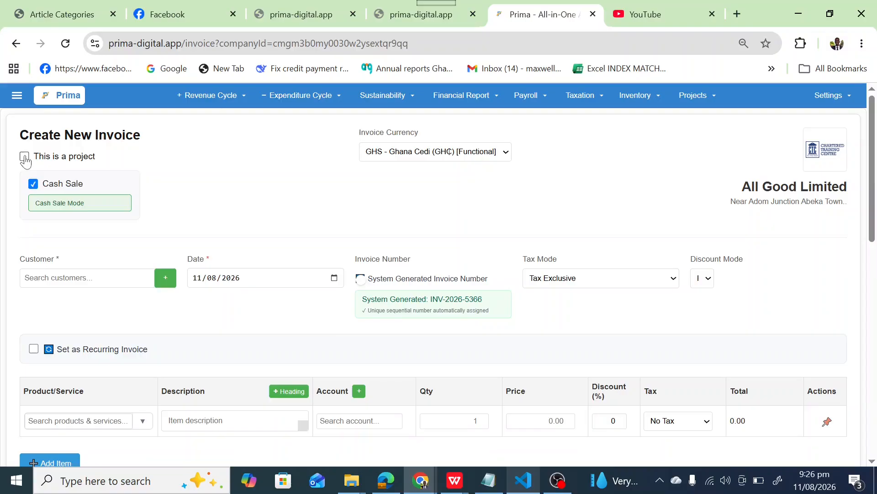
{"action": "left_click", "coordinate": [24, 158]}
{"action": "left_click", "coordinate": [25, 157]}
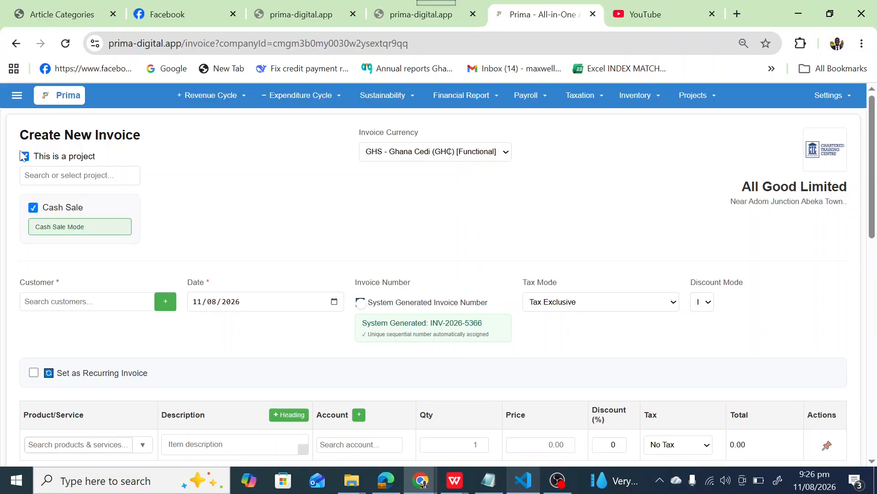
{"action": "left_click", "coordinate": [24, 157]}
{"action": "left_click", "coordinate": [25, 158]}
{"action": "left_click", "coordinate": [25, 158]}
Look through the list of projects that the invoice can be linked to.
{"action": "left_click", "coordinate": [68, 176]}
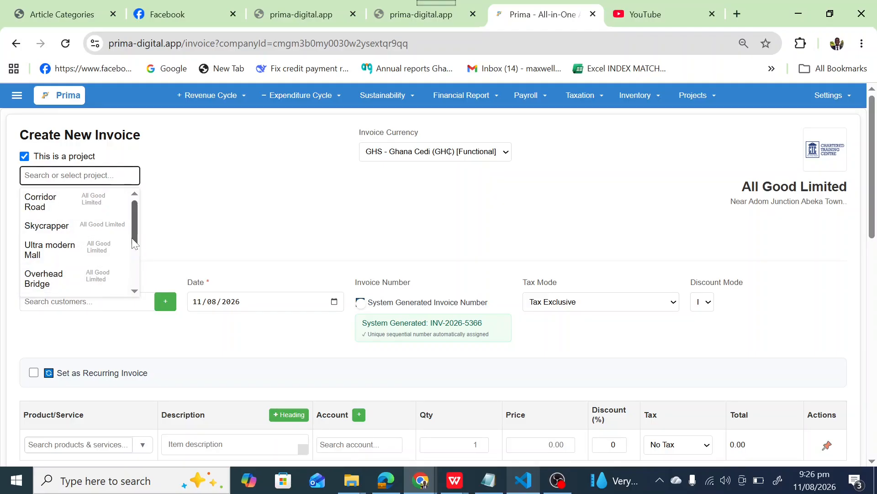
{"action": "scroll", "coordinate": [135, 288], "scroll_direction": "down", "scroll_amount": 2}
{"action": "left_click", "coordinate": [212, 198]}
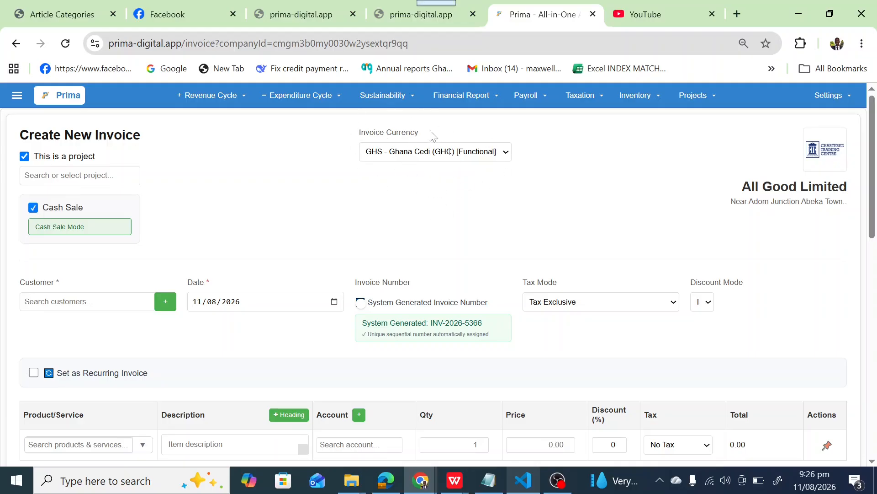
Try USD - US Dollar as the invoice currency and return it to GHS - Ghana Cedi.
{"action": "left_click", "coordinate": [430, 157]}
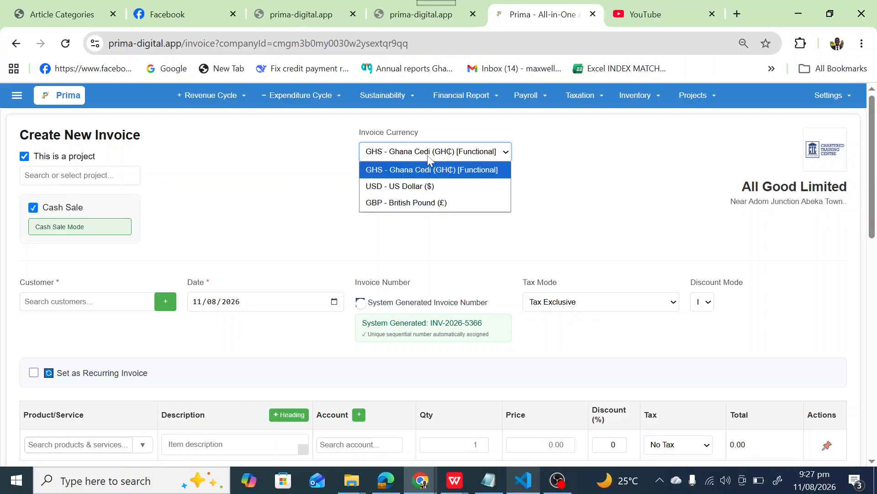
{"action": "left_click", "coordinate": [408, 176]}
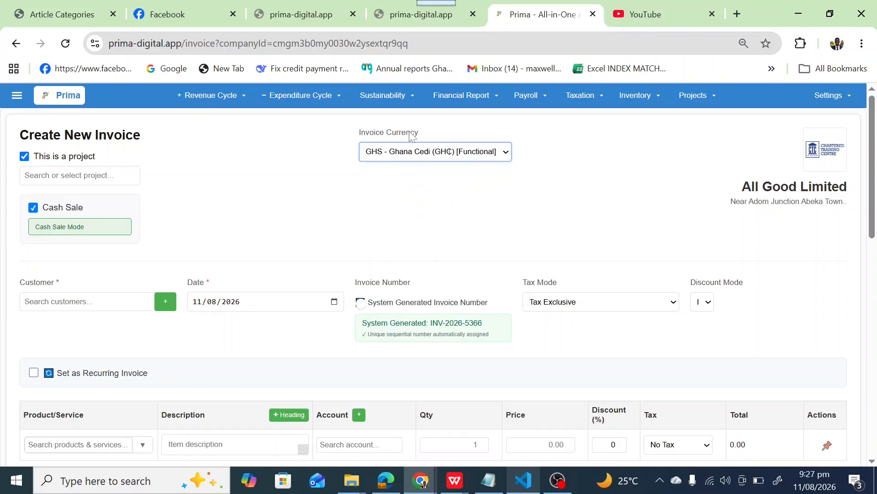
{"action": "left_click", "coordinate": [409, 147]}
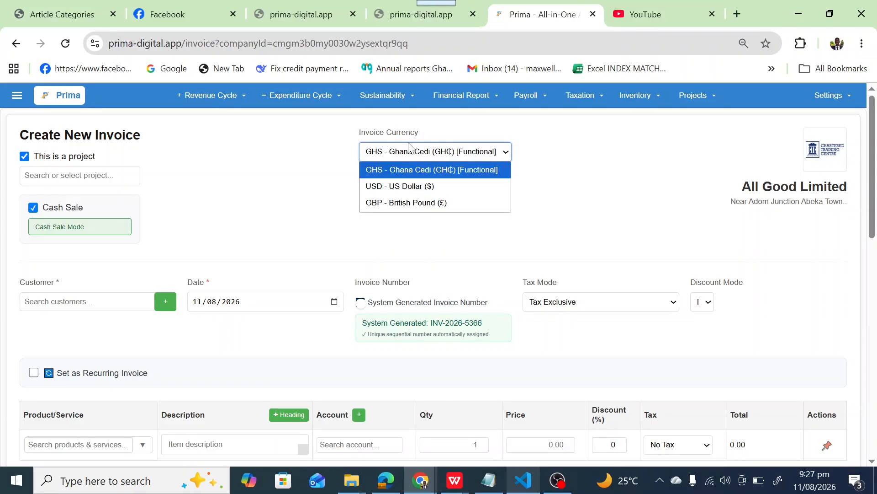
{"action": "left_click", "coordinate": [383, 188]}
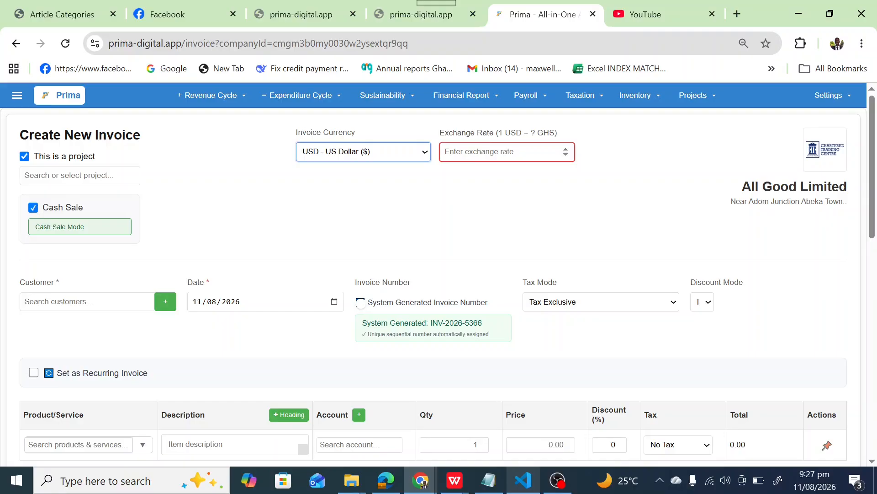
{"action": "left_click", "coordinate": [387, 150]}
{"action": "left_click", "coordinate": [382, 165]}
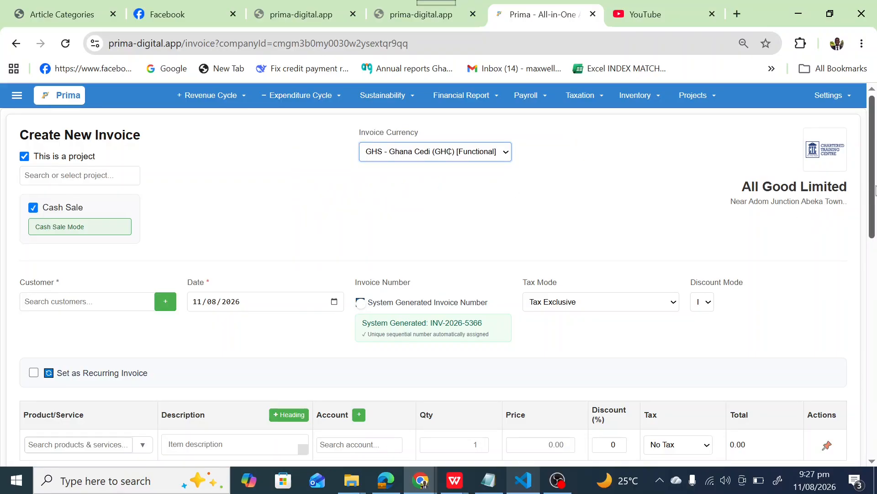
Select an existing customer for the invoice from the customer list.
{"action": "left_click_drag", "start_coordinate": [870, 186], "coordinate": [871, 190]}
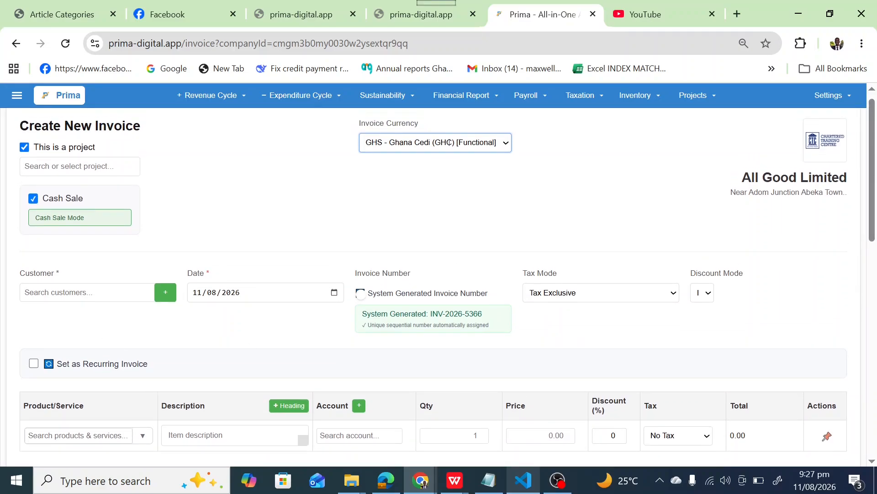
{"action": "left_click", "coordinate": [87, 292]}
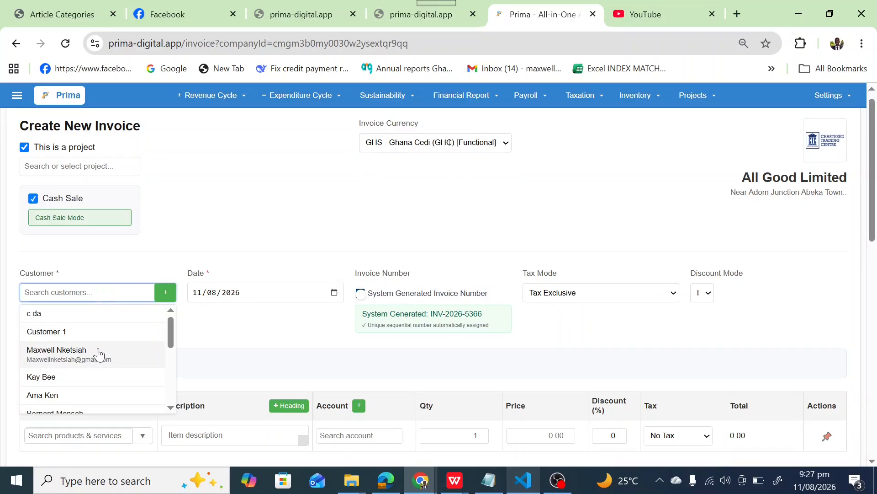
{"action": "left_click_drag", "start_coordinate": [170, 339], "coordinate": [170, 352]}
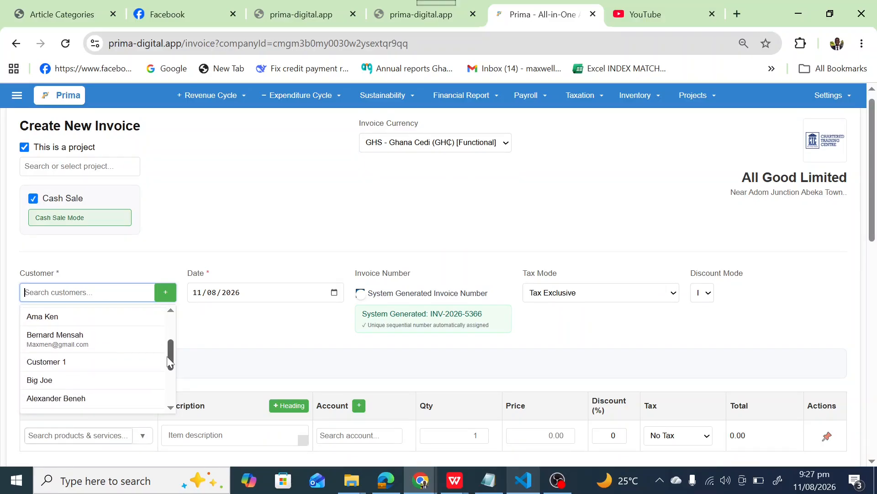
{"action": "left_click", "coordinate": [70, 320]}
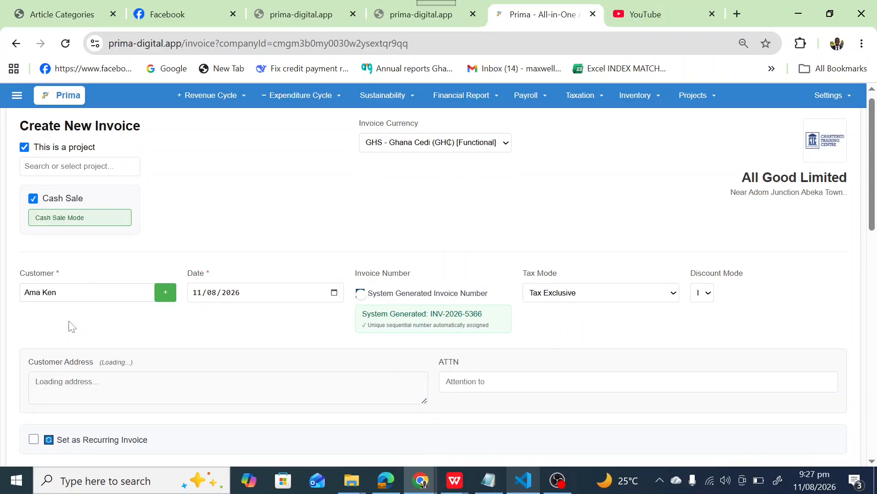
{"action": "left_click", "coordinate": [277, 293]}
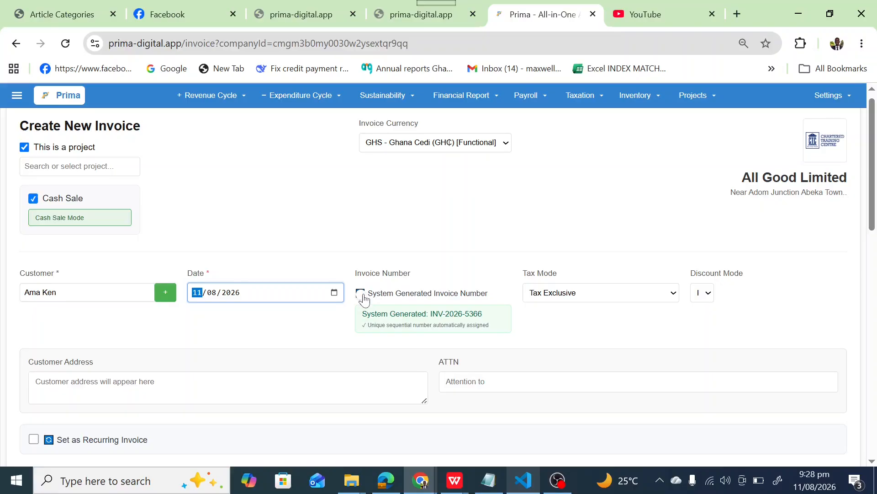
Try a custom invoice number with the field cleared, and switch back to the system-generated number.
{"action": "left_click", "coordinate": [362, 294]}
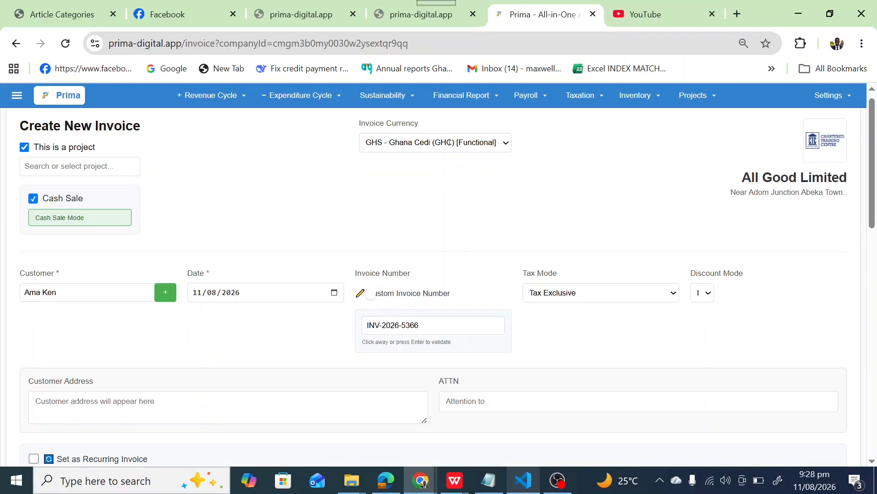
{"action": "key", "text": "ctrl+a"}
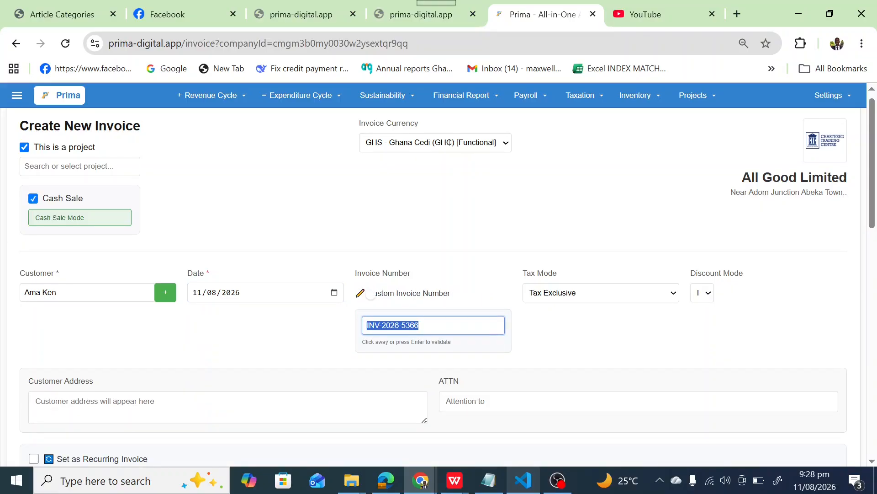
{"action": "key", "text": "BackSpace"}
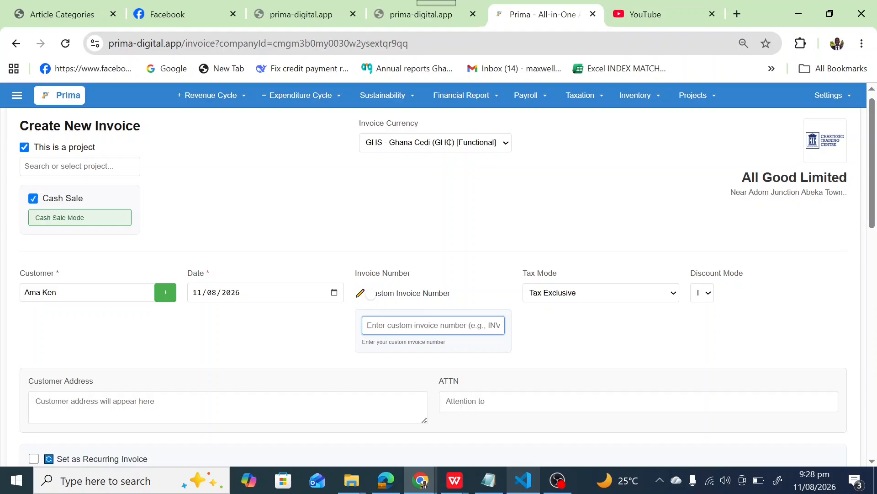
{"action": "left_click", "coordinate": [368, 295]}
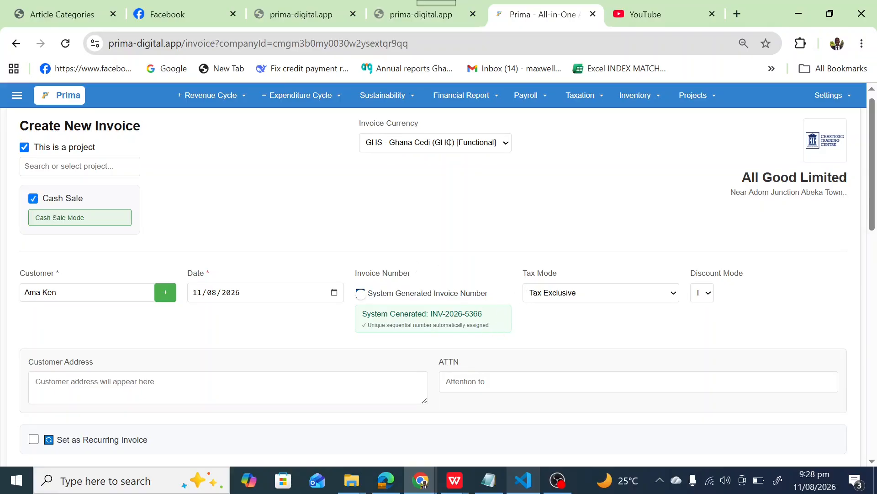
Set the invoice's tax mode to Tax Inclusive.
{"action": "left_click_drag", "start_coordinate": [870, 180], "coordinate": [870, 210]}
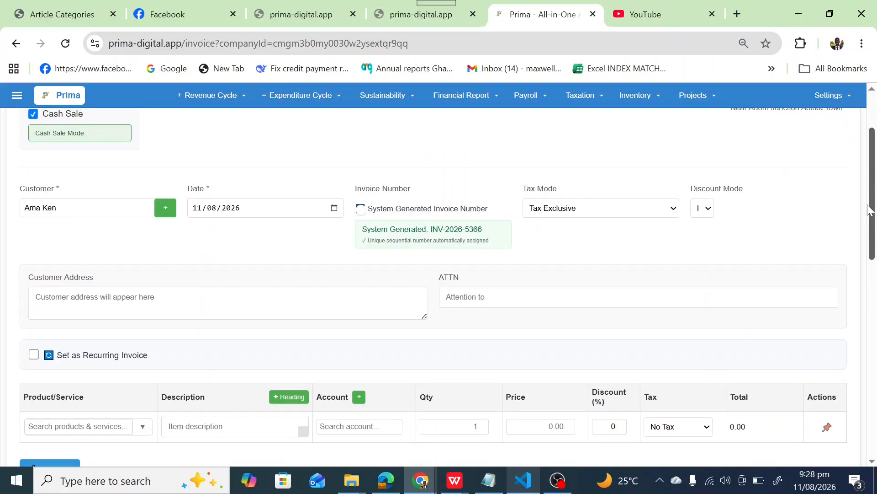
{"action": "left_click", "coordinate": [598, 215]}
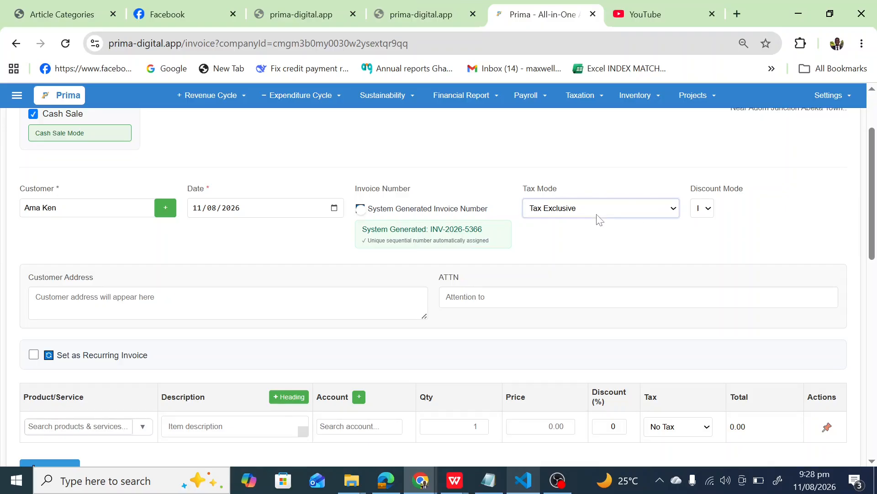
{"action": "left_click", "coordinate": [599, 219]}
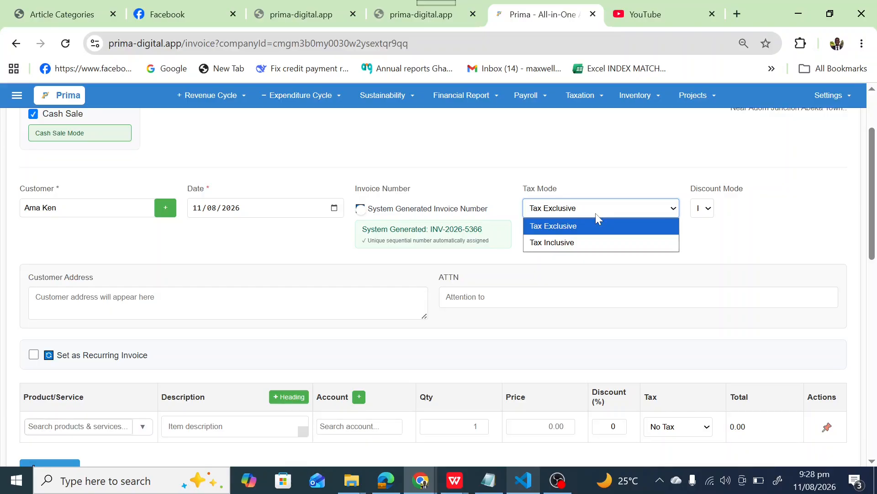
{"action": "left_click", "coordinate": [583, 242]}
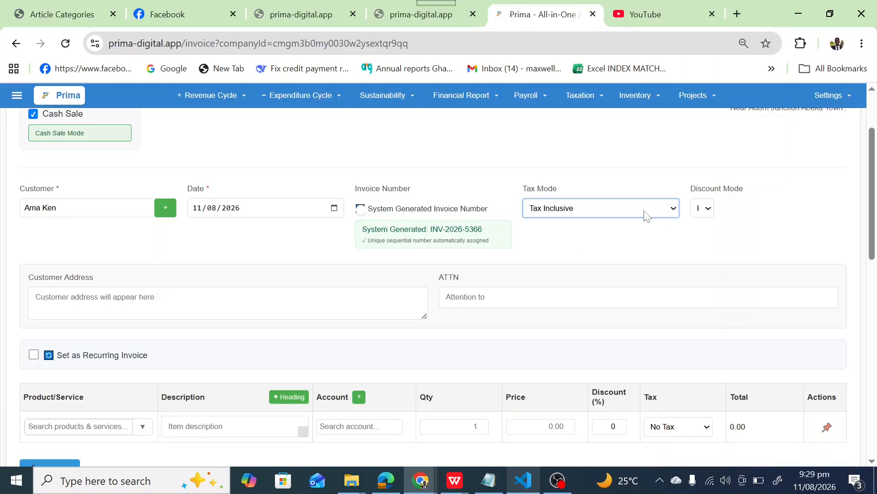
{"action": "mouse_move", "coordinate": [873, 201]}
{"action": "left_mouse_down"}
{"action": "mouse_move", "coordinate": [872, 251]}
{"action": "mouse_move", "coordinate": [875, 198]}
{"action": "left_mouse_up"}
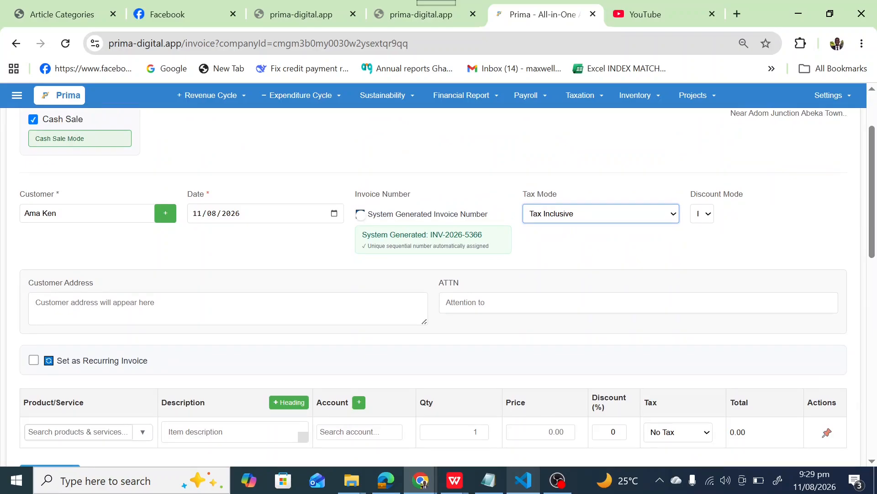
{"action": "left_click", "coordinate": [137, 308]}
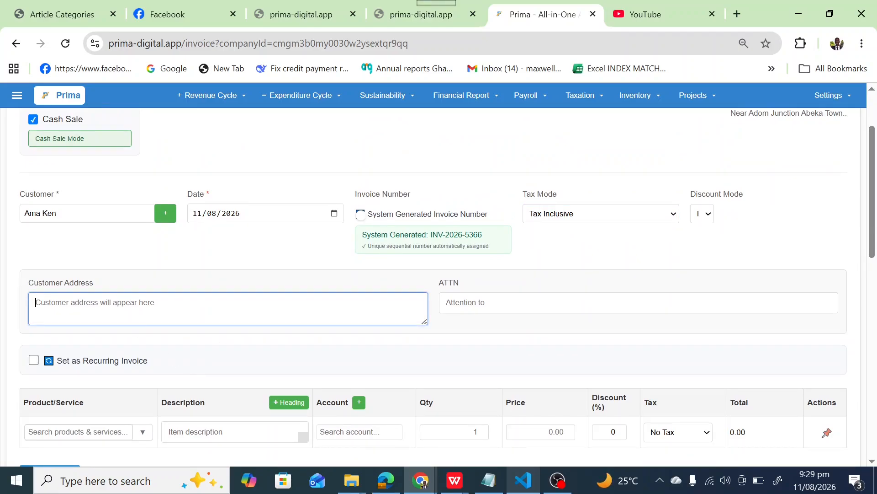
{"action": "left_click", "coordinate": [502, 304]}
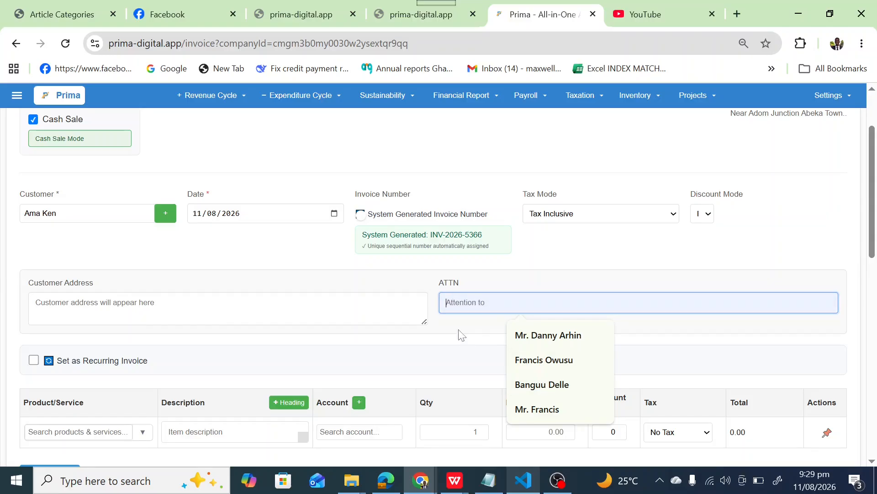
{"action": "left_click", "coordinate": [432, 314]}
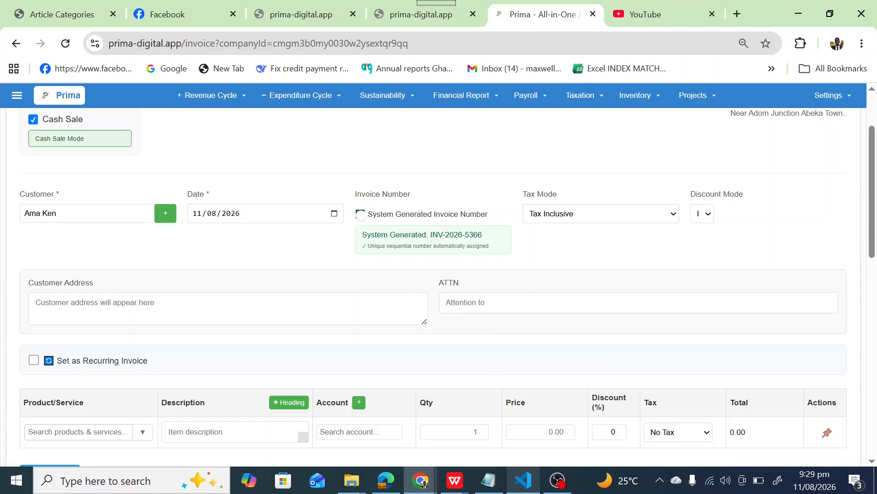
{"action": "left_click", "coordinate": [451, 302]}
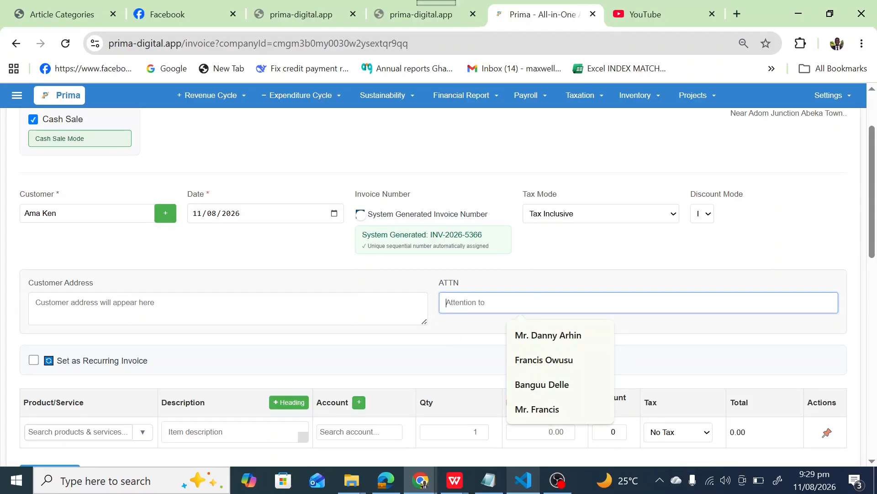
{"action": "left_click", "coordinate": [350, 294]}
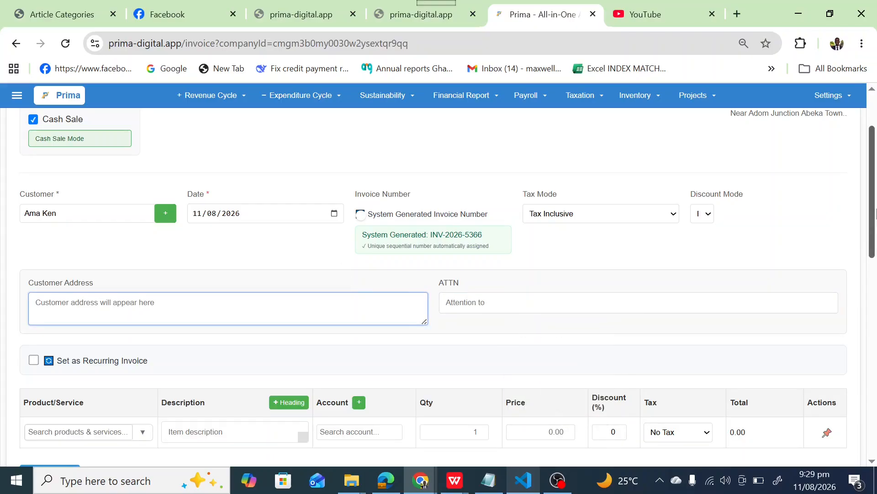
Browse the available products and services for the first invoice line without selecting one.
{"action": "scroll", "coordinate": [874, 213], "scroll_direction": "down", "scroll_amount": 3}
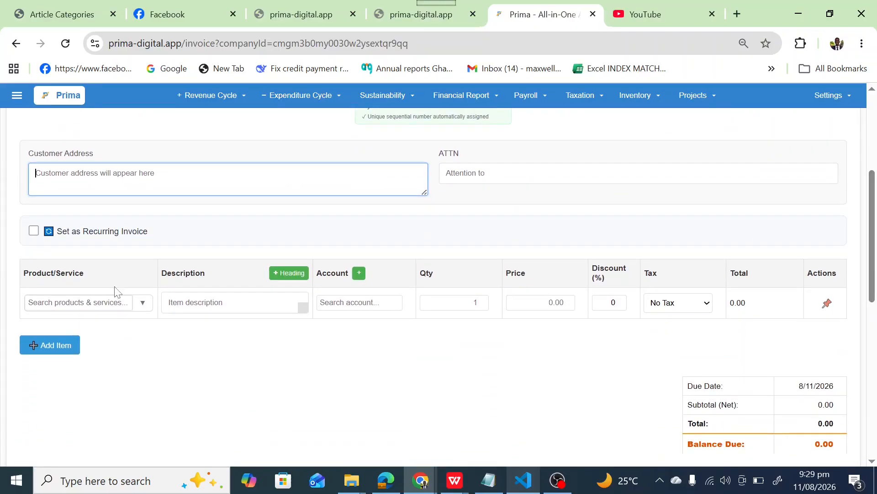
{"action": "left_click", "coordinate": [77, 302]}
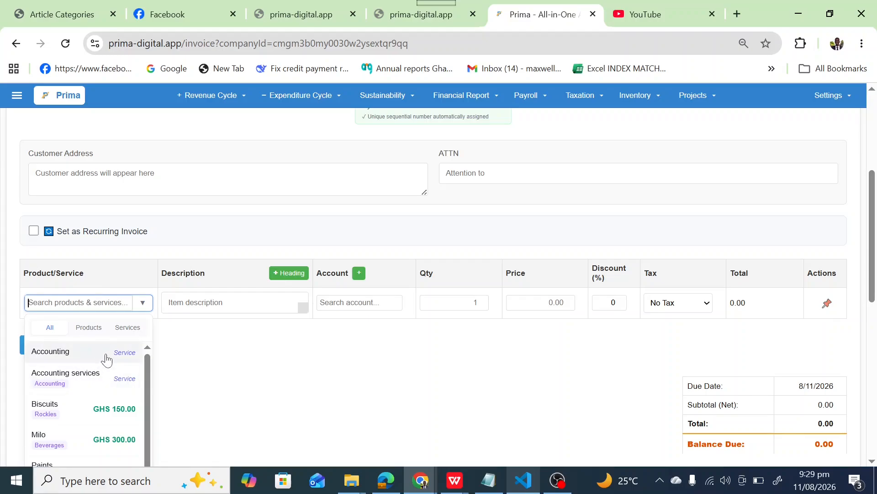
{"action": "left_click_drag", "start_coordinate": [148, 370], "coordinate": [146, 404]}
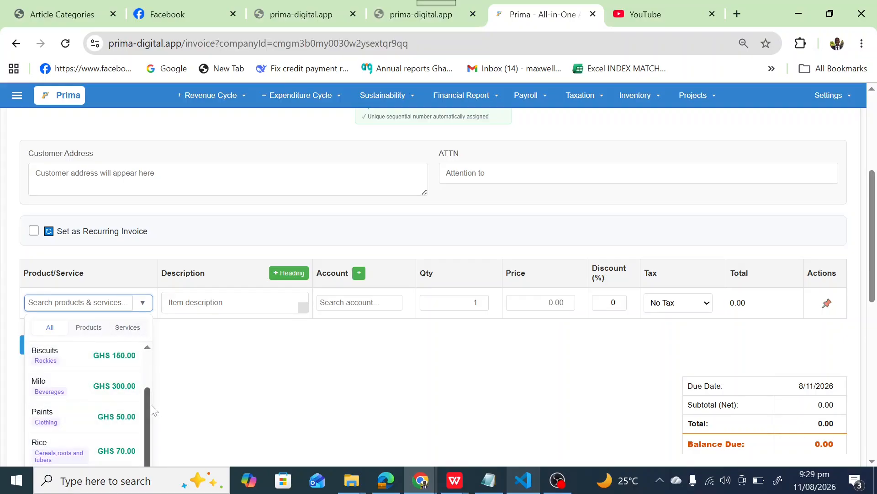
{"action": "left_click_drag", "start_coordinate": [149, 416], "coordinate": [147, 369]}
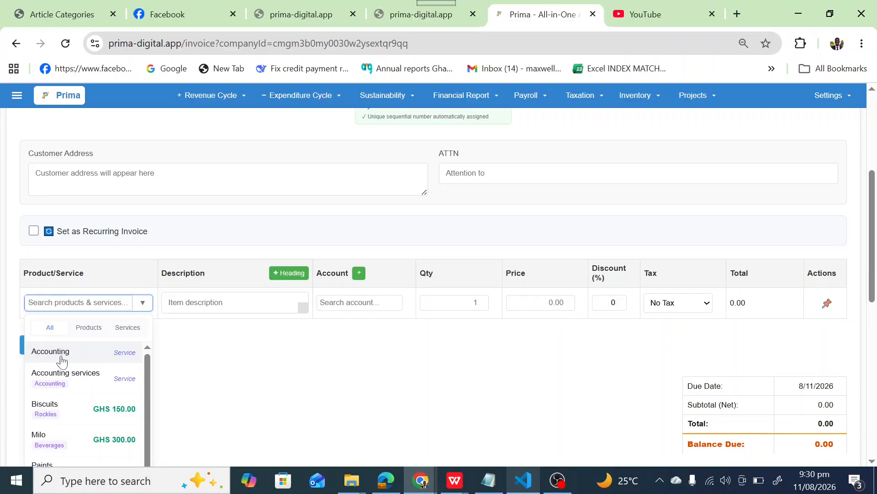
{"action": "key", "text": "Tab"}
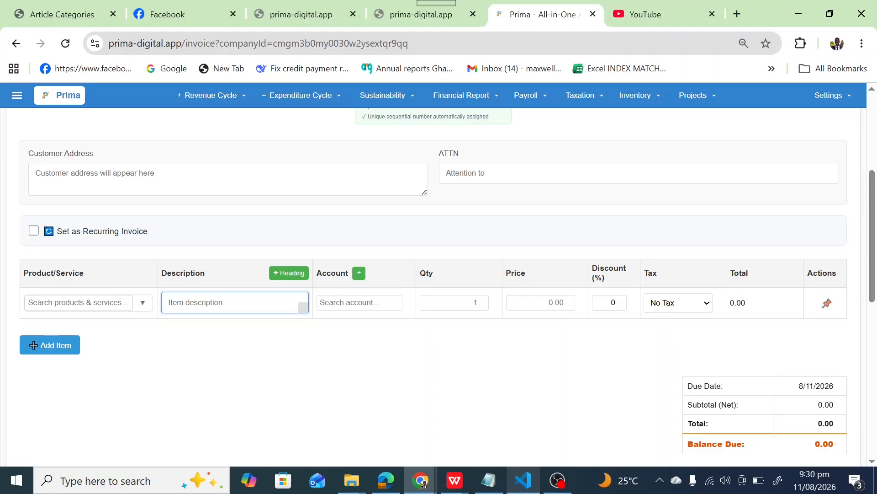
Assign the Sales account to the first invoice line, with quantity 6 and price 600.
{"action": "key", "text": "Tab"}
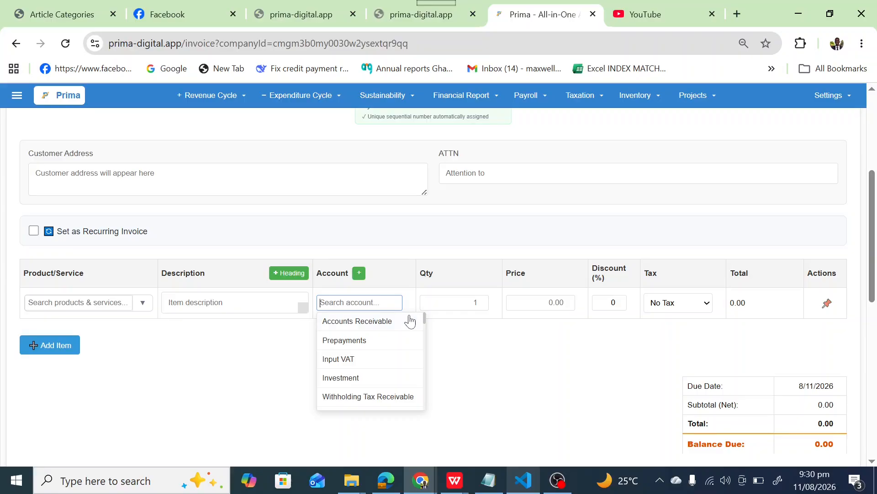
{"action": "type", "text": "sal"}
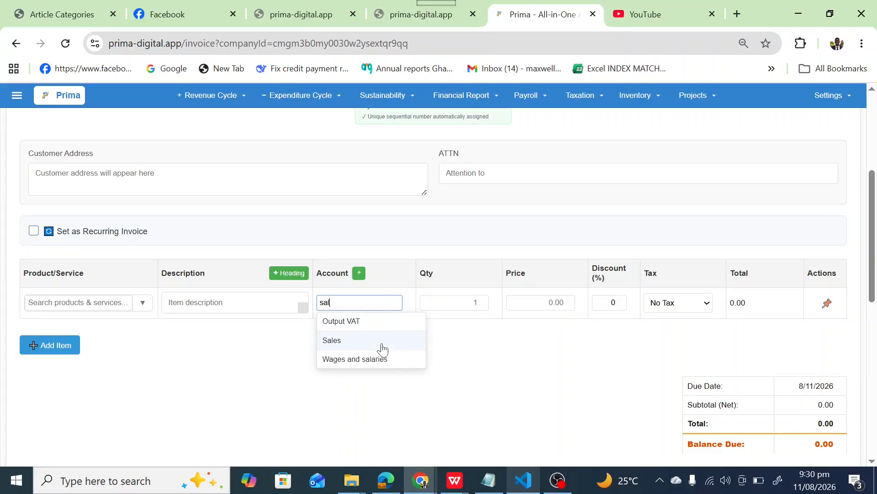
{"action": "left_click", "coordinate": [380, 343]}
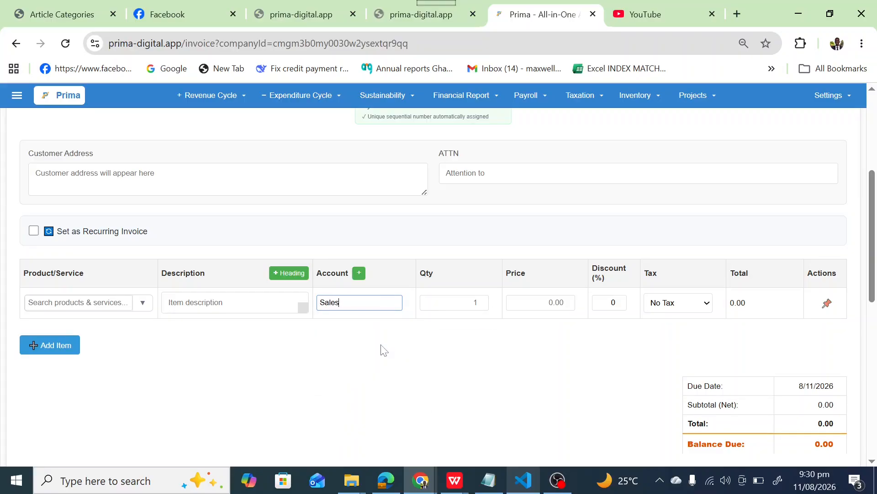
{"action": "left_click", "coordinate": [470, 300]}
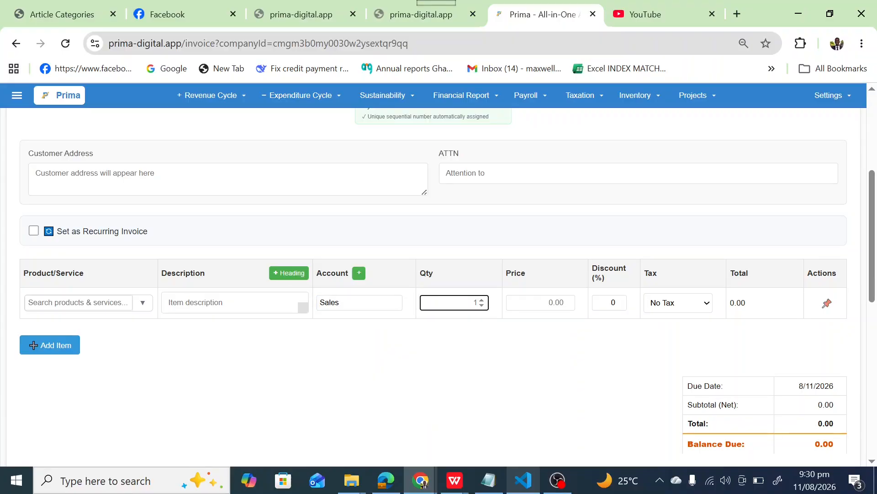
{"action": "type", "text": "6"}
{"action": "key", "text": "Tab"}
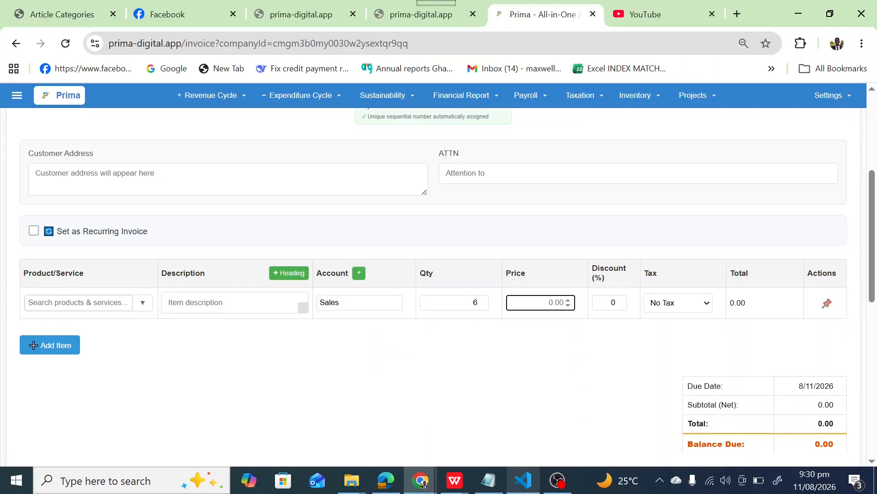
{"action": "type", "text": "600"}
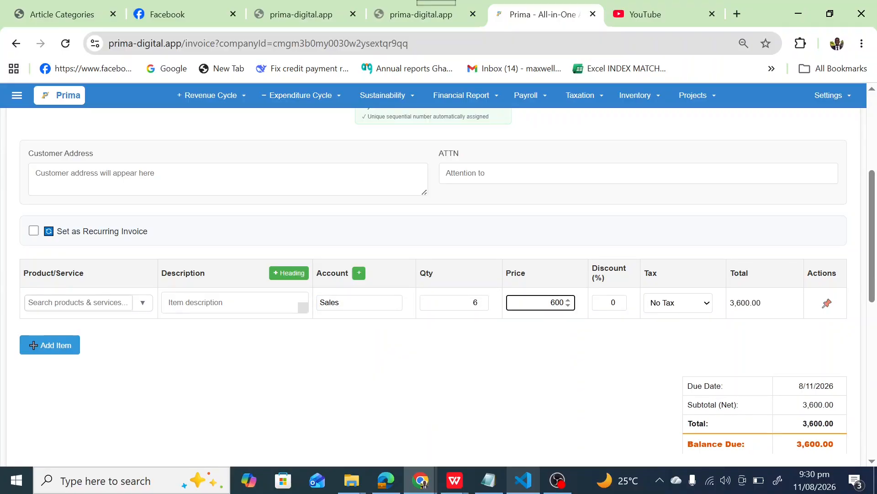
Enter "sale of goods" as the description of the first invoice line.
{"action": "left_click", "coordinate": [237, 294]}
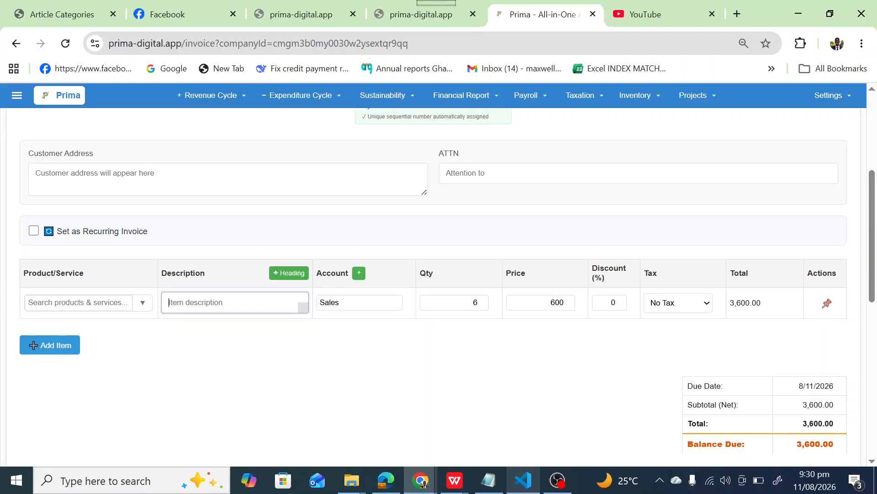
{"action": "type", "text": "a"}
{"action": "key", "text": "BackSpace"}
{"action": "type", "text": "sale of goods"}
Try the VAT (15%) and VAT 15% taxes on the sale of goods line, and settle on VAT Standard.
{"action": "scroll", "coordinate": [876, 230], "scroll_direction": "down", "scroll_amount": 2}
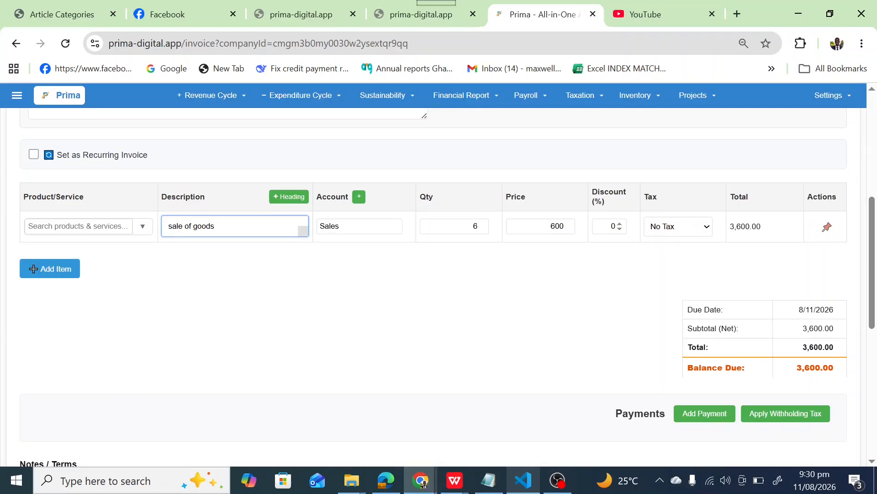
{"action": "left_click", "coordinate": [678, 229]}
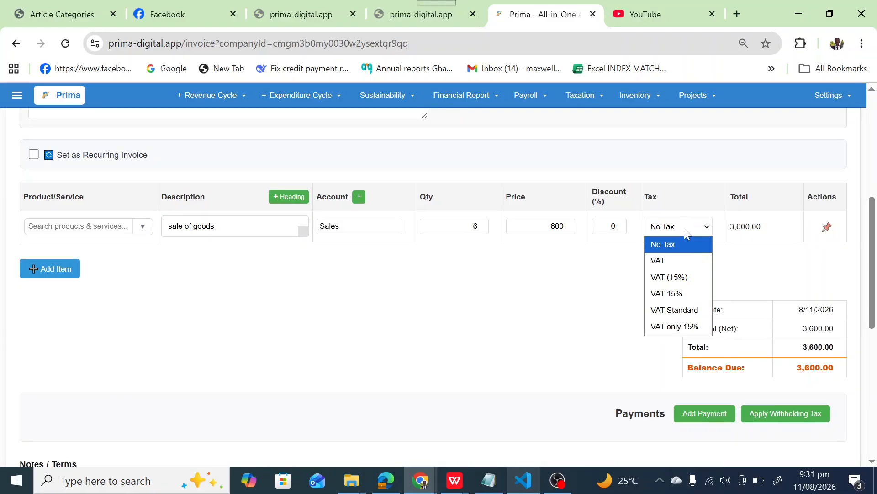
{"action": "left_click", "coordinate": [668, 279]}
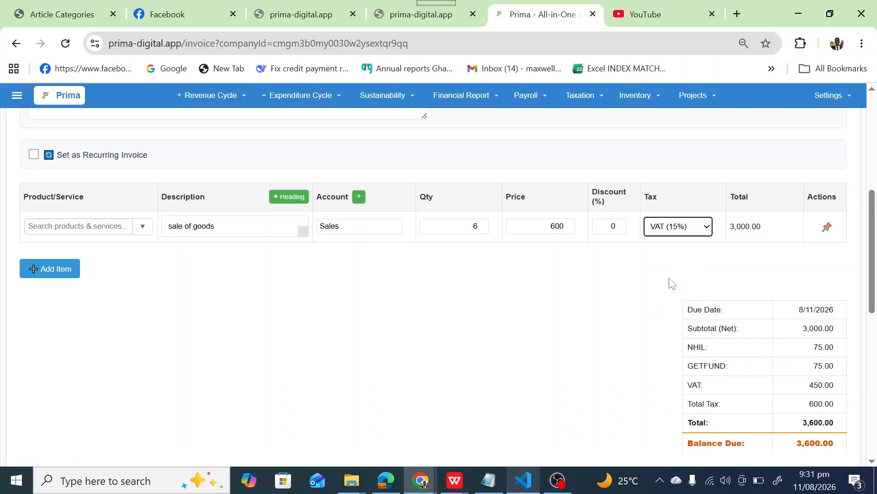
{"action": "left_click", "coordinate": [705, 230]}
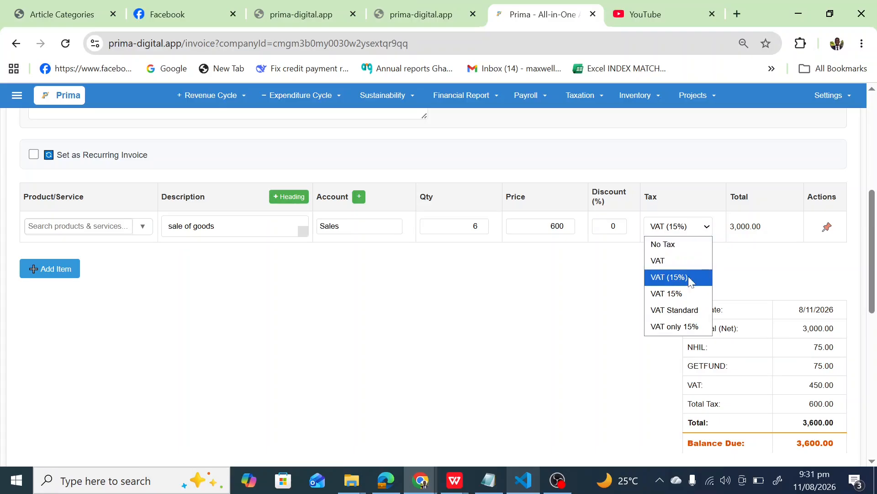
{"action": "left_click", "coordinate": [685, 296]}
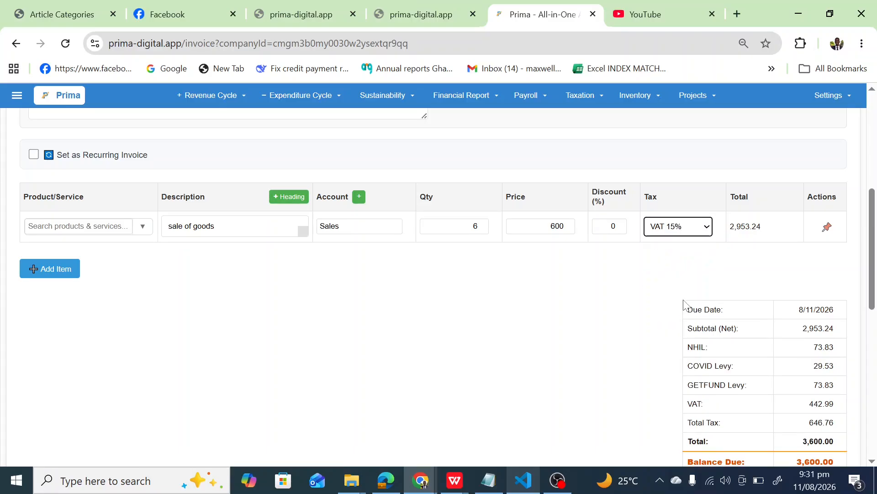
{"action": "left_click", "coordinate": [694, 223]}
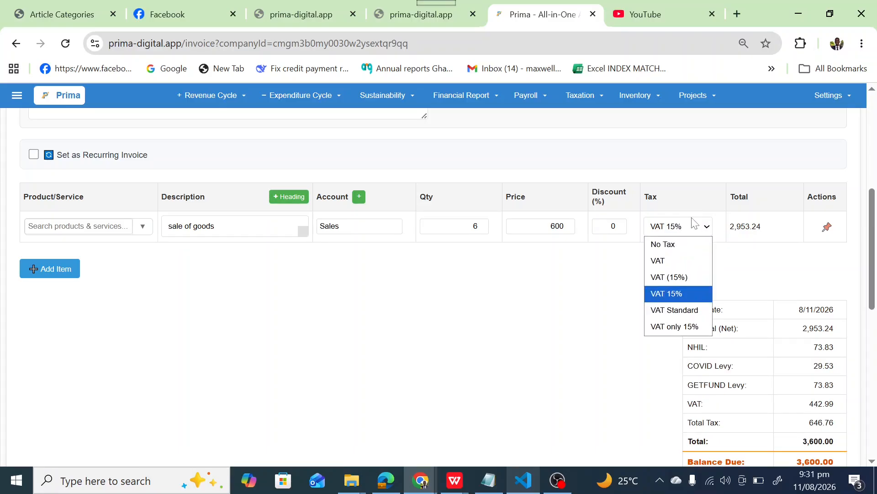
{"action": "left_click", "coordinate": [686, 310]}
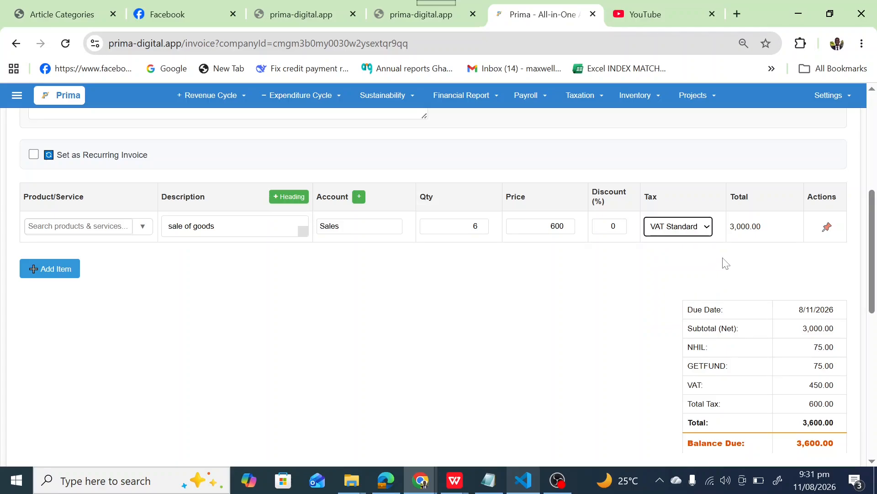
Switch the invoice's Cash Sale option off and back on.
{"action": "scroll", "coordinate": [874, 274], "scroll_direction": "down", "scroll_amount": 3}
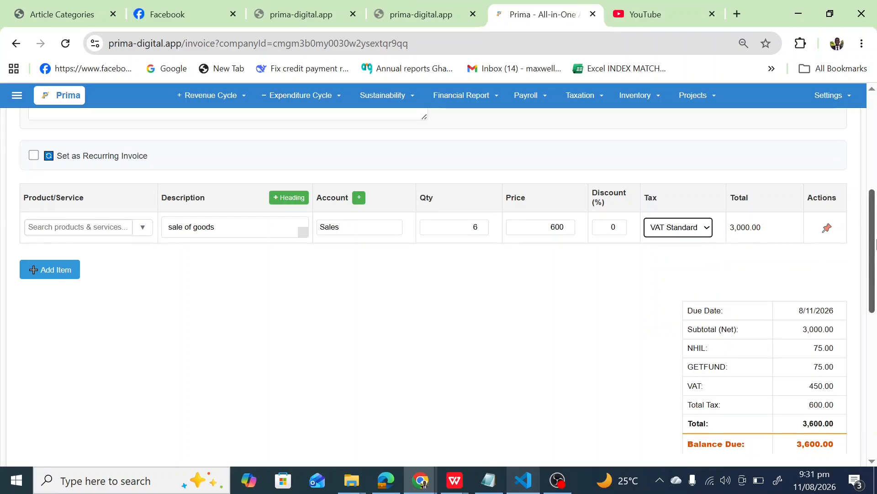
{"action": "left_click_drag", "start_coordinate": [874, 284], "coordinate": [859, 304]}
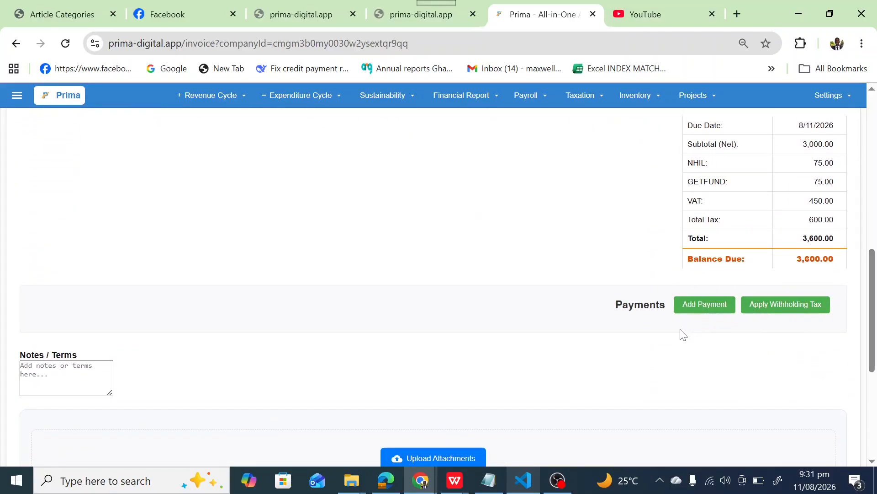
{"action": "left_click_drag", "start_coordinate": [871, 290], "coordinate": [864, 137]}
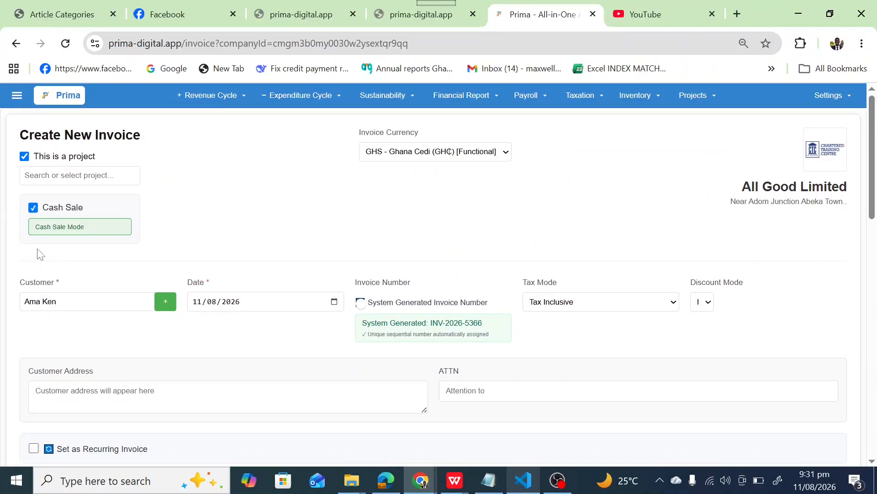
{"action": "left_click", "coordinate": [33, 209]}
{"action": "left_click", "coordinate": [34, 211]}
Add a payment for the cash sale invoice, received into the GCB 2 account.
{"action": "left_click_drag", "start_coordinate": [873, 159], "coordinate": [874, 318]}
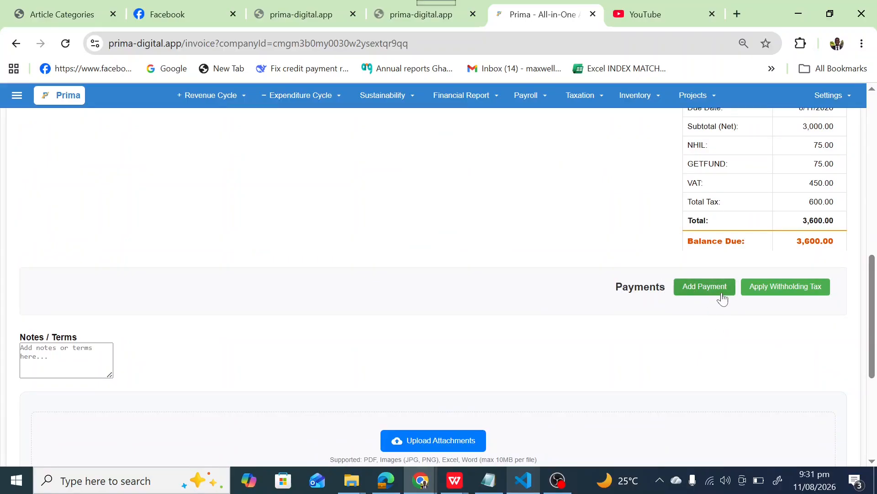
{"action": "left_click", "coordinate": [697, 287]}
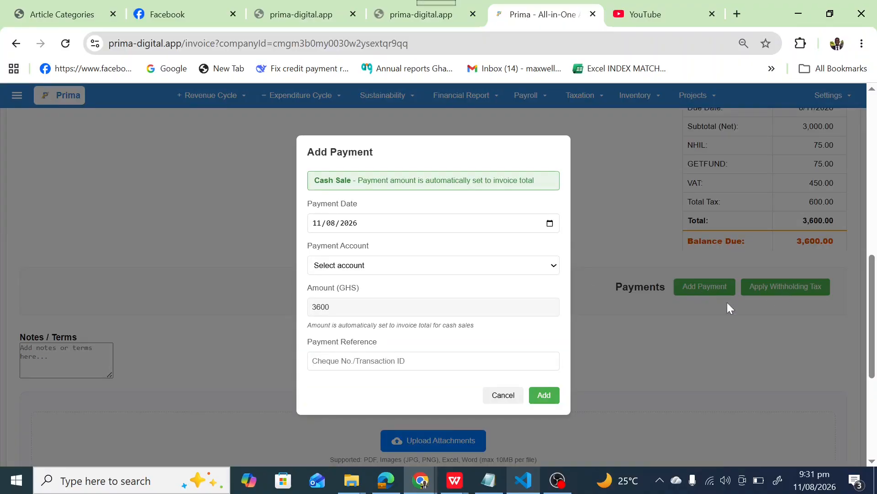
{"action": "left_click", "coordinate": [356, 266]}
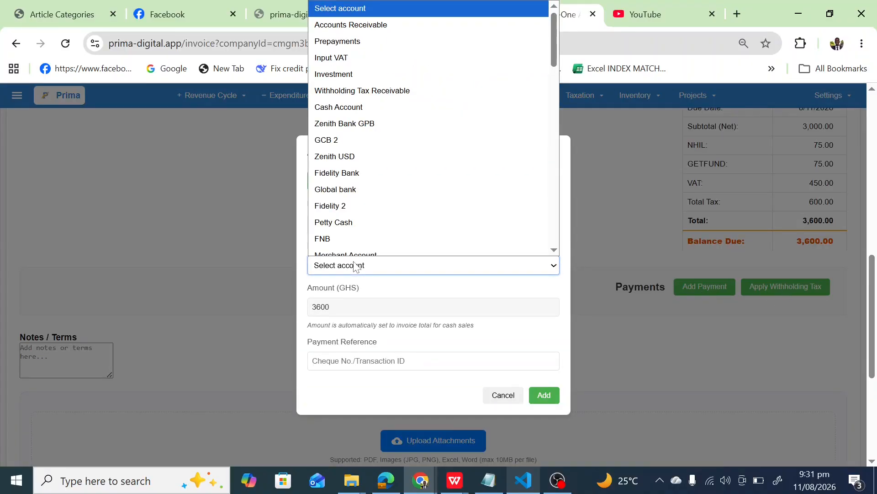
{"action": "scroll", "coordinate": [328, 149], "scroll_direction": "down", "scroll_amount": 1}
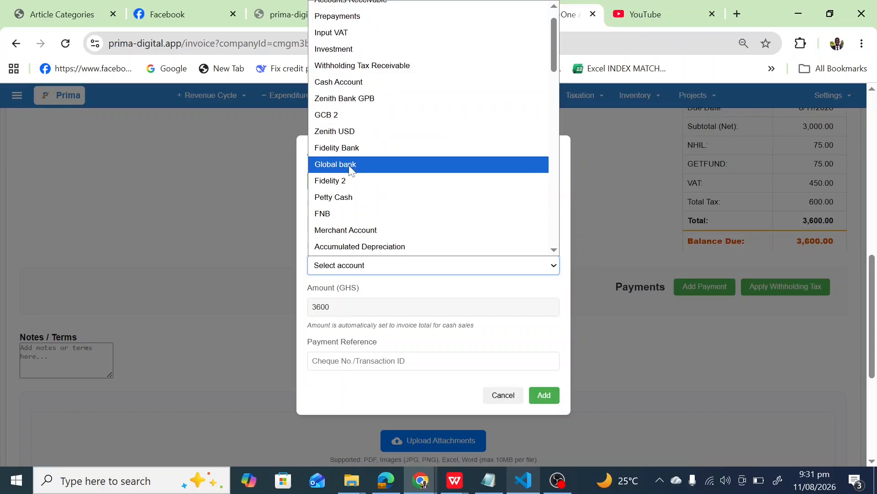
{"action": "left_click", "coordinate": [349, 121]}
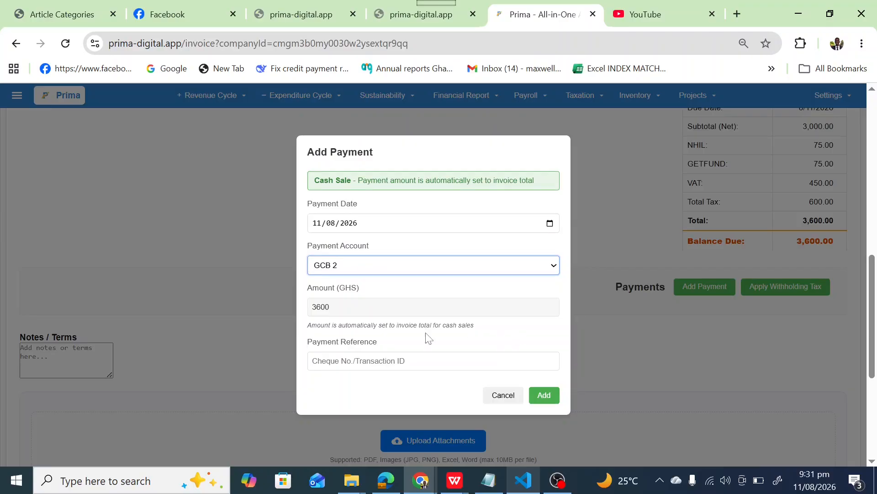
{"action": "left_click", "coordinate": [544, 396]}
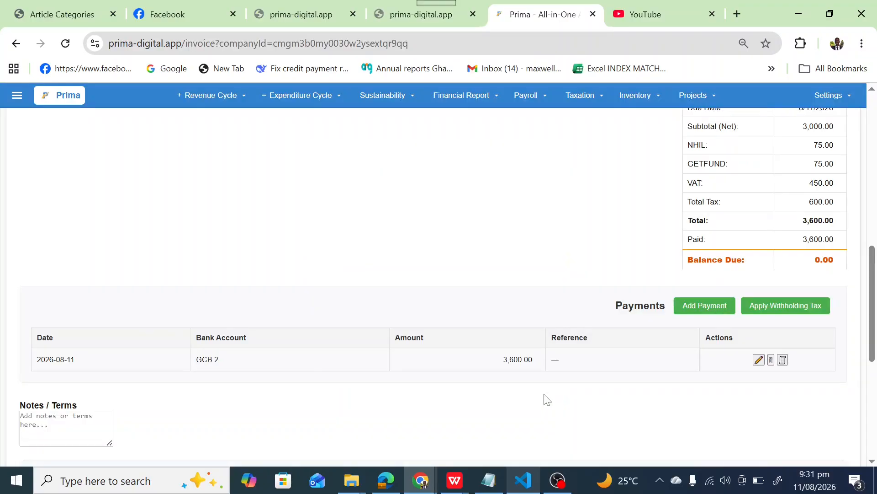
Start applying withholding tax to the invoice, with type Supply or use of goods exceeding GHS 2,000 per annum - 3% on Account.
{"action": "left_click_drag", "start_coordinate": [872, 251], "coordinate": [875, 282]}
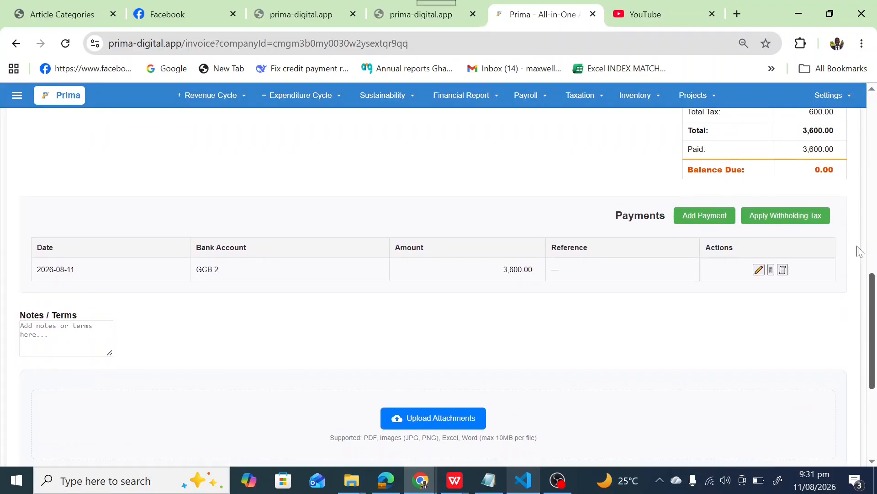
{"action": "left_click", "coordinate": [785, 224]}
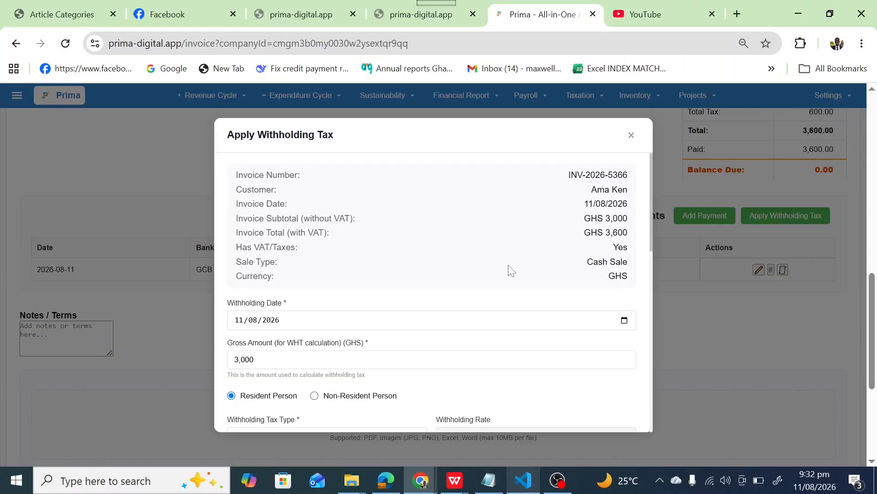
{"action": "triple_click", "coordinate": [651, 241]}
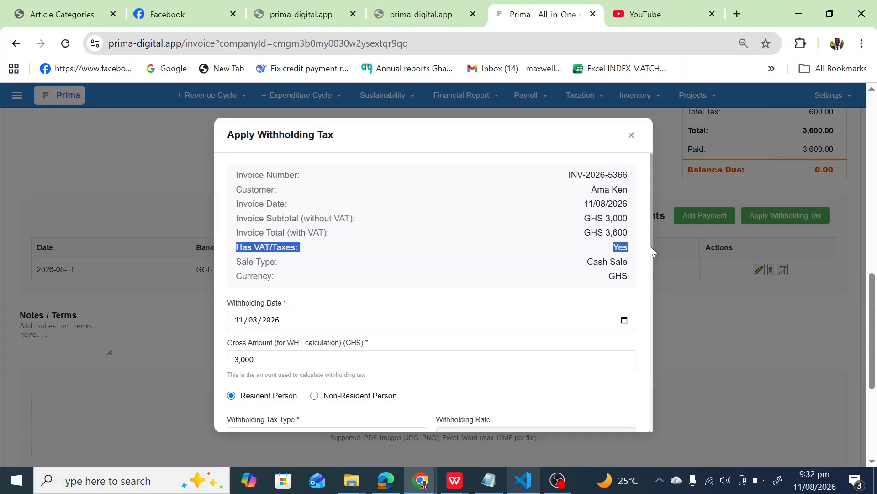
{"action": "left_click_drag", "start_coordinate": [649, 246], "coordinate": [645, 207]}
{"action": "scroll", "coordinate": [648, 199], "scroll_direction": "down", "scroll_amount": 4}
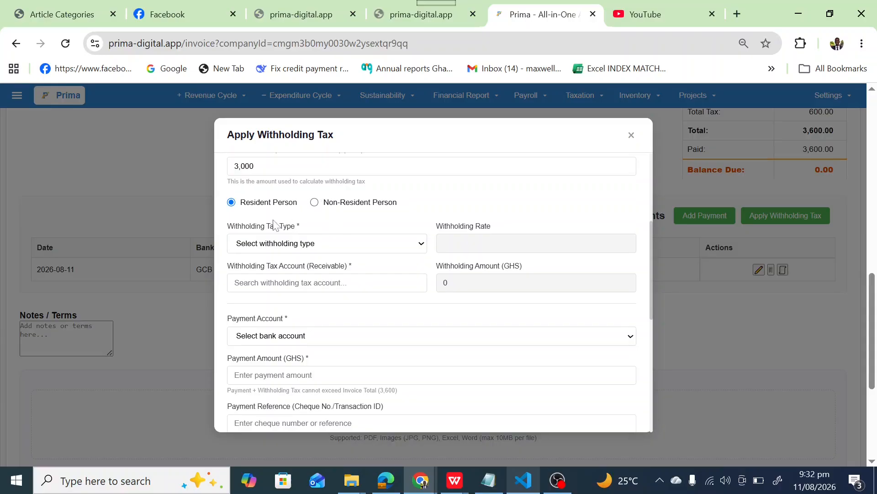
{"action": "left_click", "coordinate": [302, 245]}
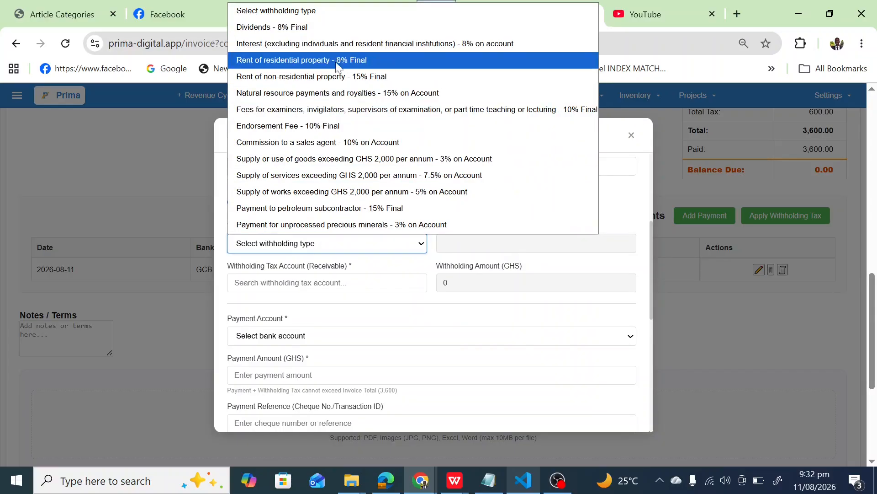
{"action": "left_click", "coordinate": [351, 159]}
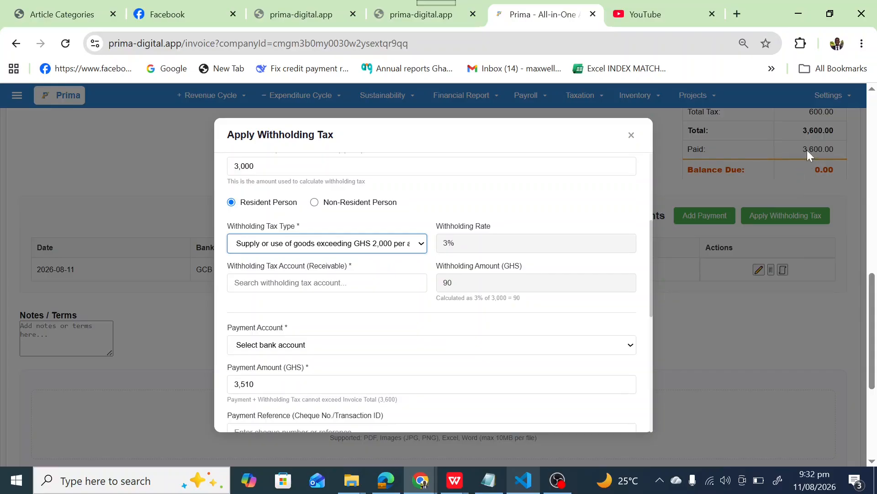
Apply the withholding tax to the invoice with the Withholding Tax Receivable (1103-851) account and Petty Cash (GHS) as payment account.
{"action": "left_click", "coordinate": [326, 283]}
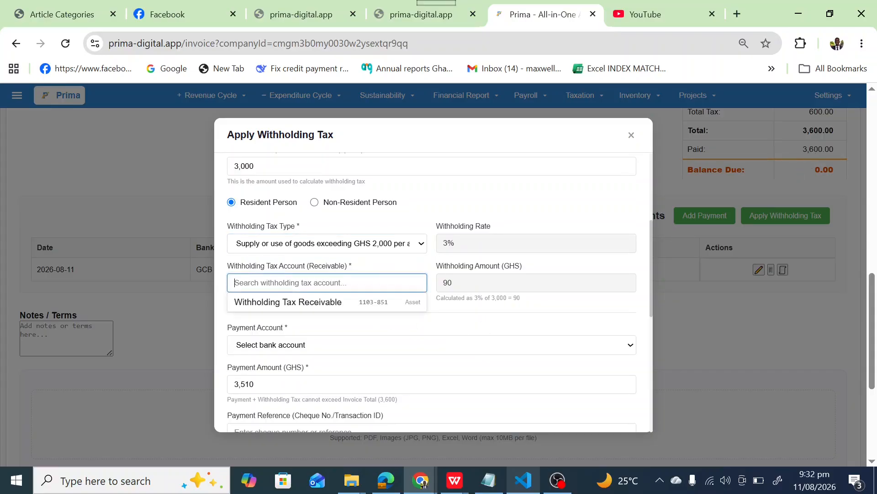
{"action": "left_click", "coordinate": [324, 303]}
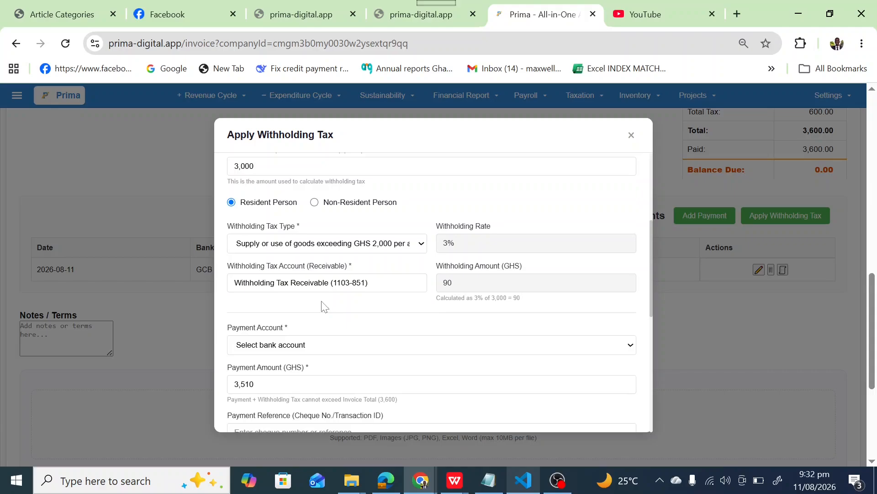
{"action": "left_click", "coordinate": [311, 344]}
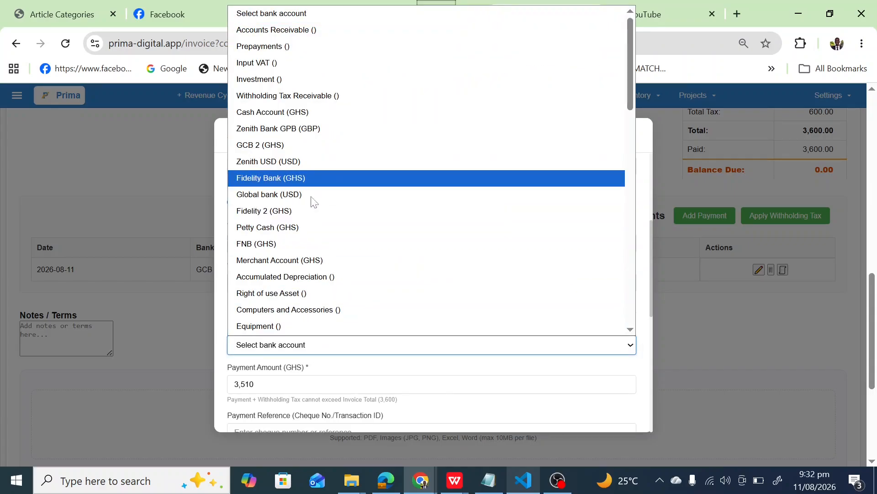
{"action": "left_click", "coordinate": [305, 228]}
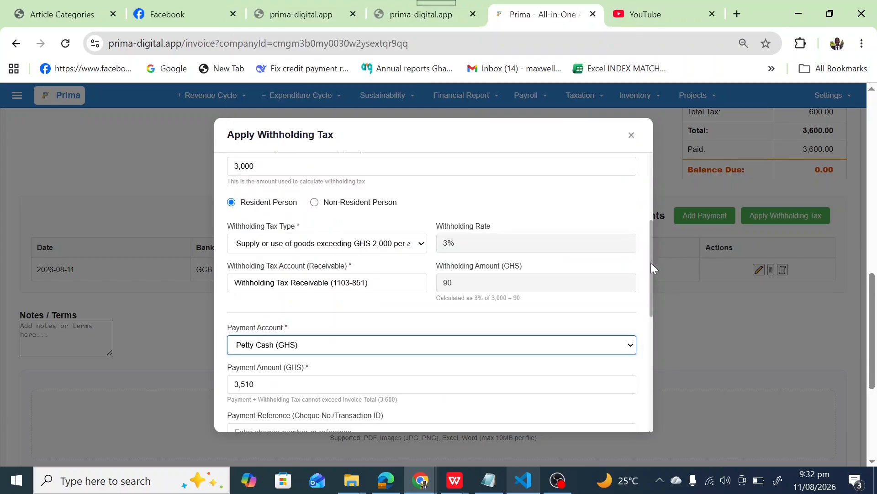
{"action": "left_click_drag", "start_coordinate": [651, 267], "coordinate": [641, 317]}
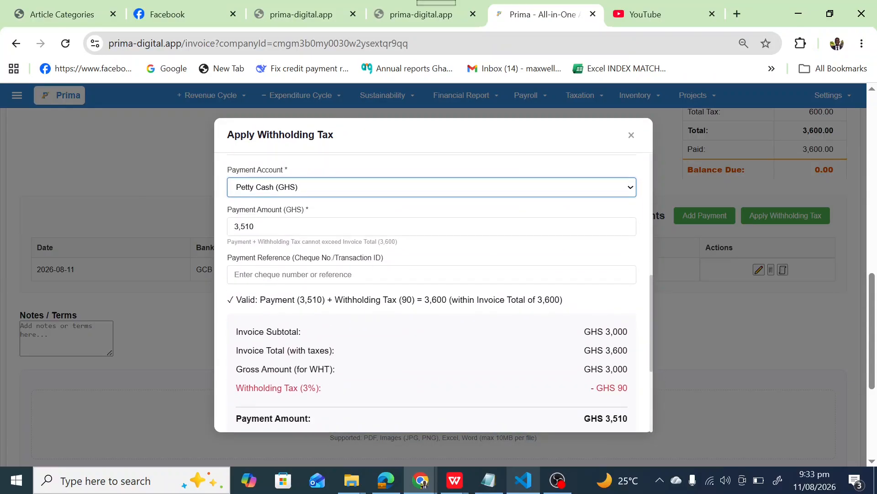
{"action": "left_click", "coordinate": [431, 274]}
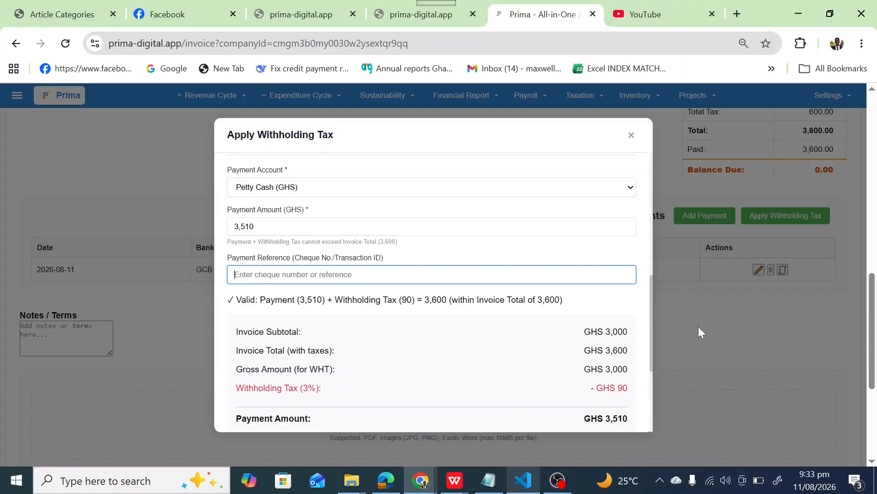
{"action": "left_click_drag", "start_coordinate": [650, 355], "coordinate": [651, 417]}
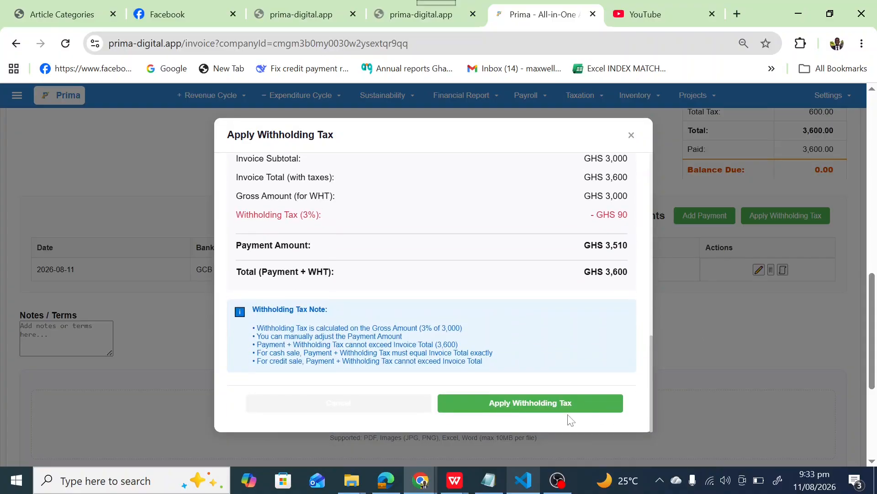
{"action": "left_click", "coordinate": [565, 410]}
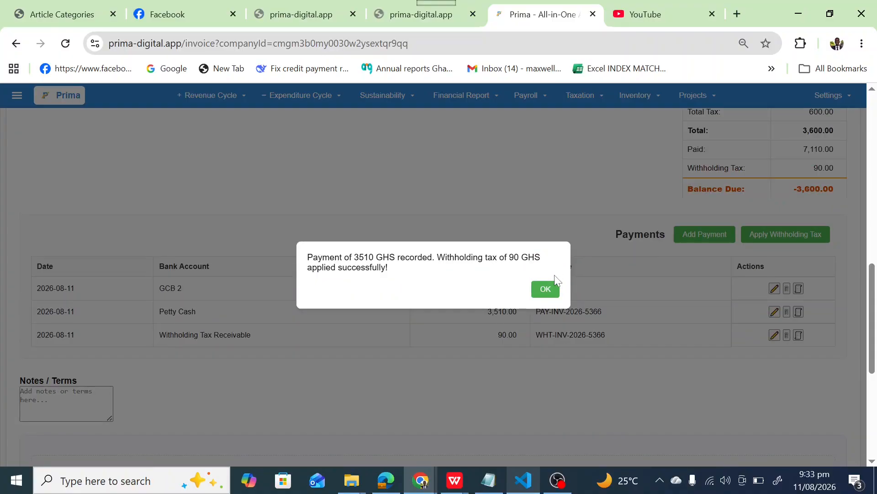
{"action": "left_click", "coordinate": [551, 291]}
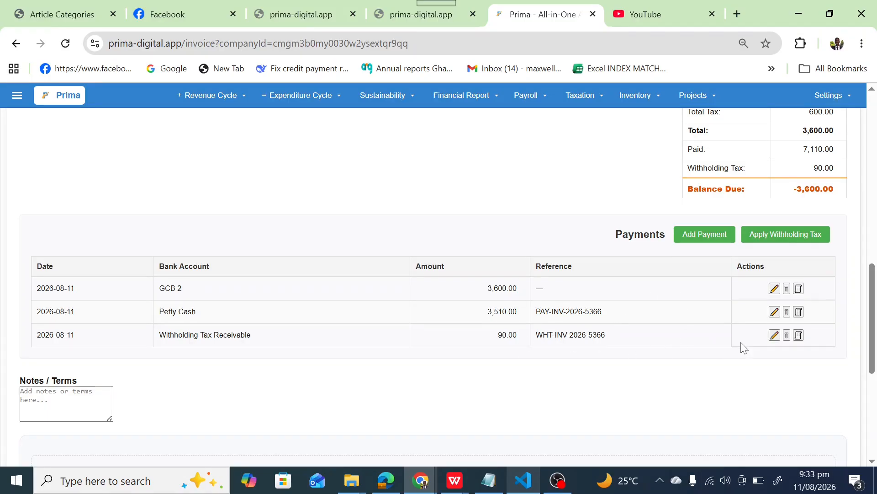
Delete the Withholding Tax Receivable and Petty Cash entries from the invoice's payments, leaving only the GCB 2 payment.
{"action": "left_click", "coordinate": [788, 337]}
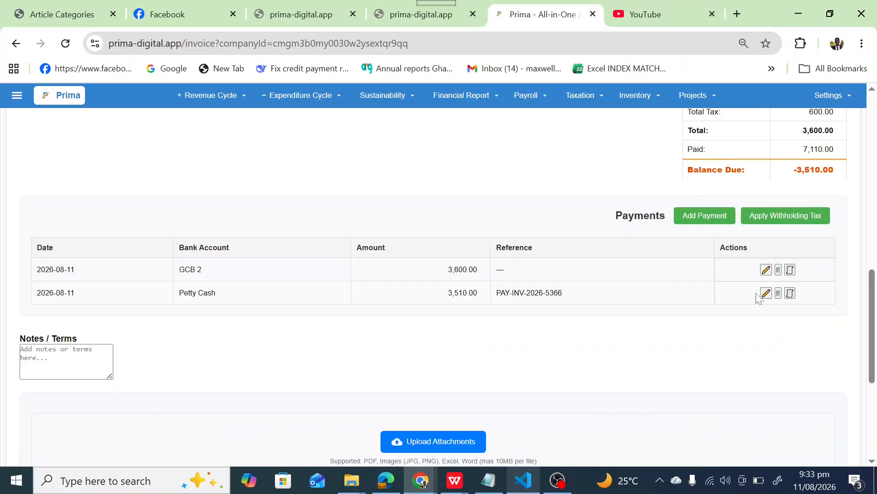
{"action": "left_click", "coordinate": [779, 293]}
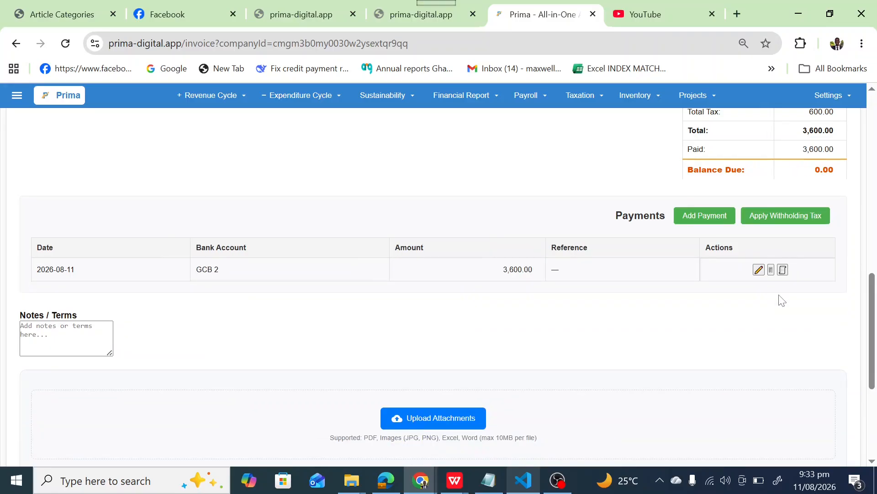
Save the cash sale invoice and return to the start of the new blank invoice form.
{"action": "scroll", "coordinate": [777, 309], "scroll_direction": "down", "scroll_amount": 5}
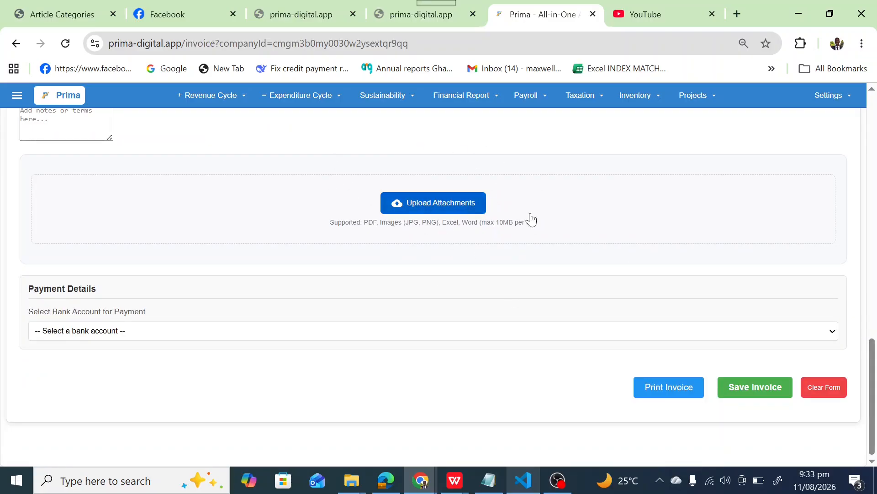
{"action": "left_click_drag", "start_coordinate": [872, 369], "coordinate": [861, 410]}
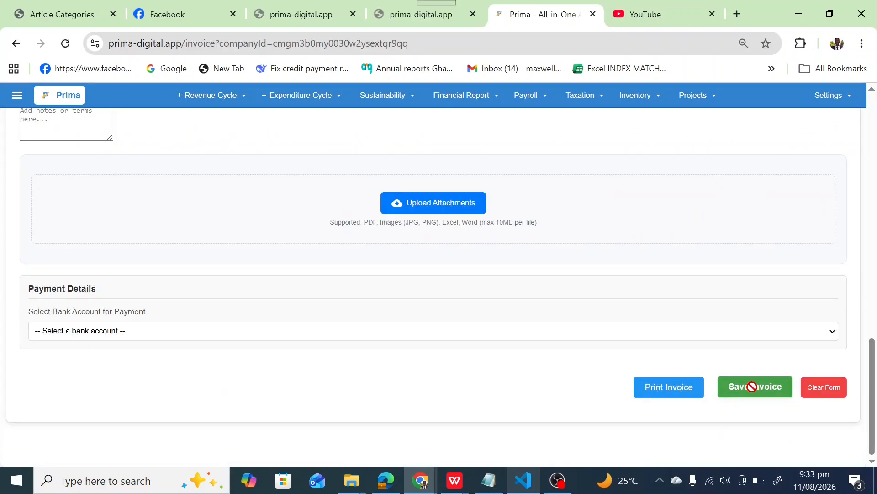
{"action": "left_click", "coordinate": [750, 386]}
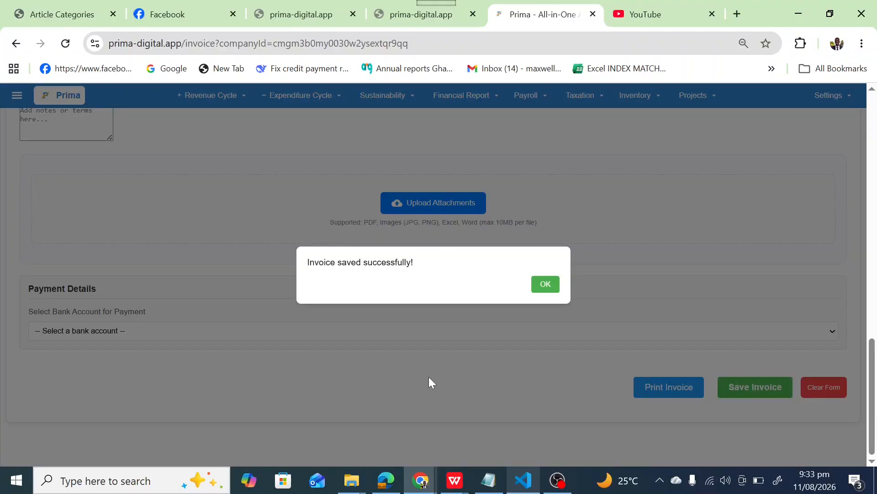
{"action": "left_click", "coordinate": [543, 287]}
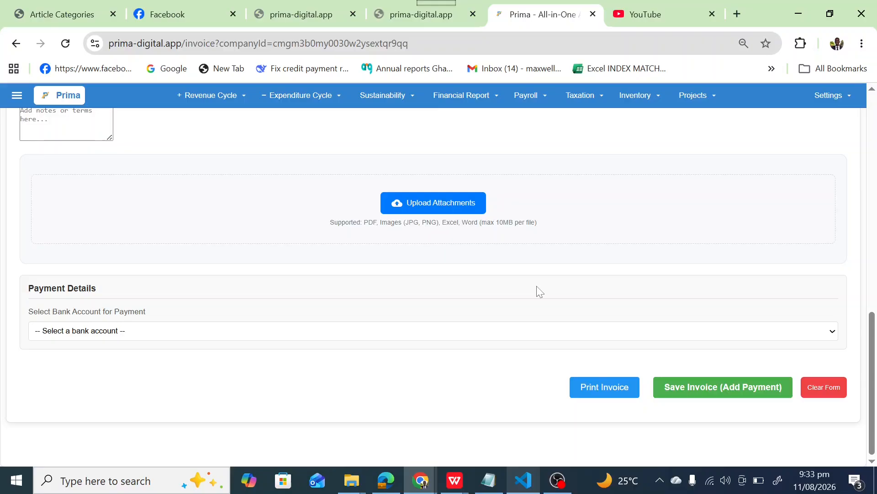
{"action": "left_click_drag", "start_coordinate": [872, 320], "coordinate": [875, 142]}
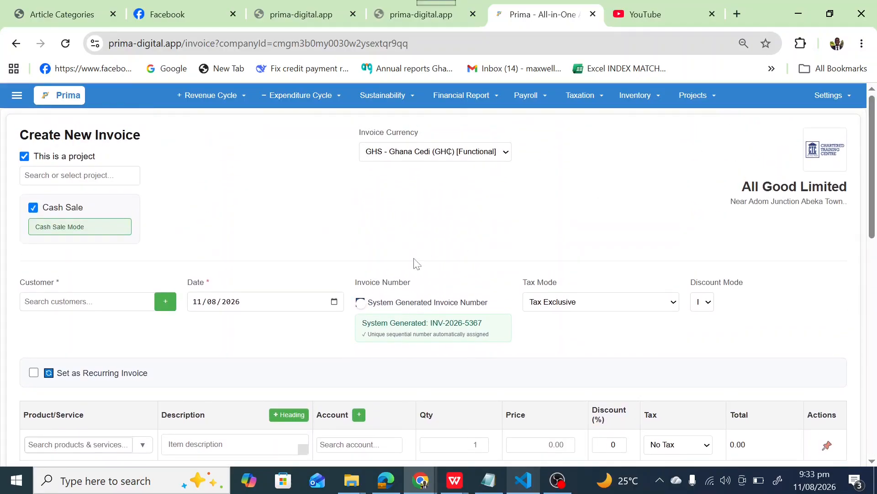